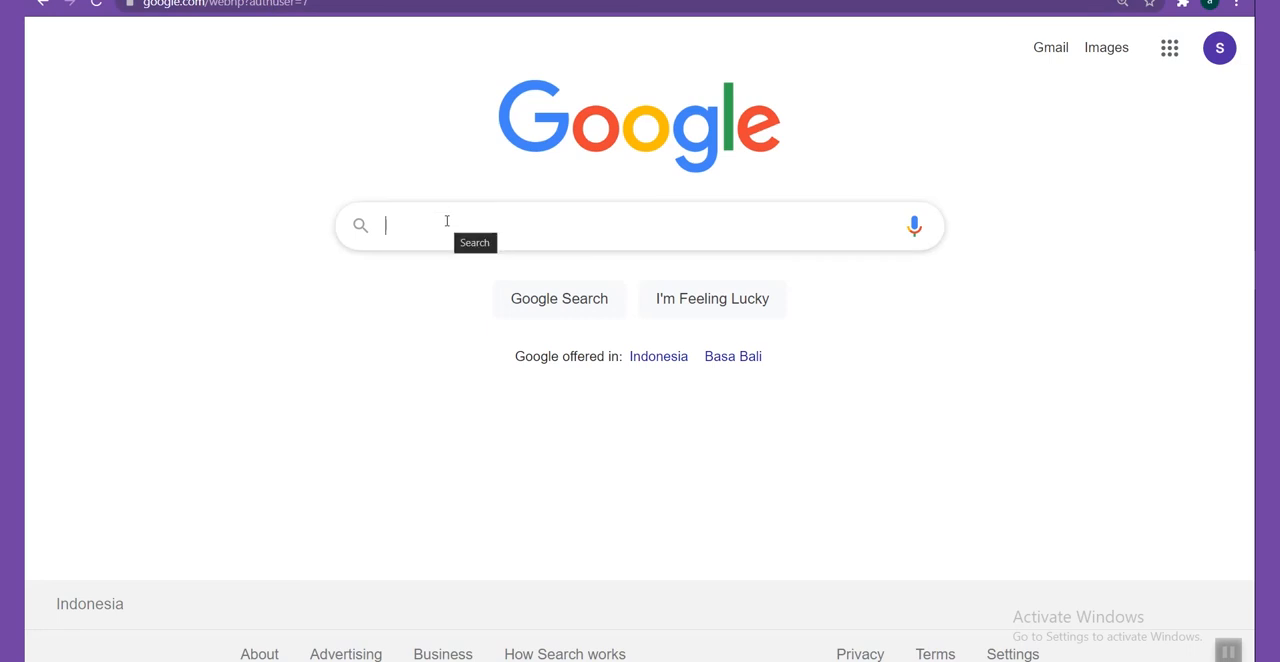
Search Google for "google classroom" and open the classroom.google.com result, returning to the Google homepage at the end.
type("google cla")
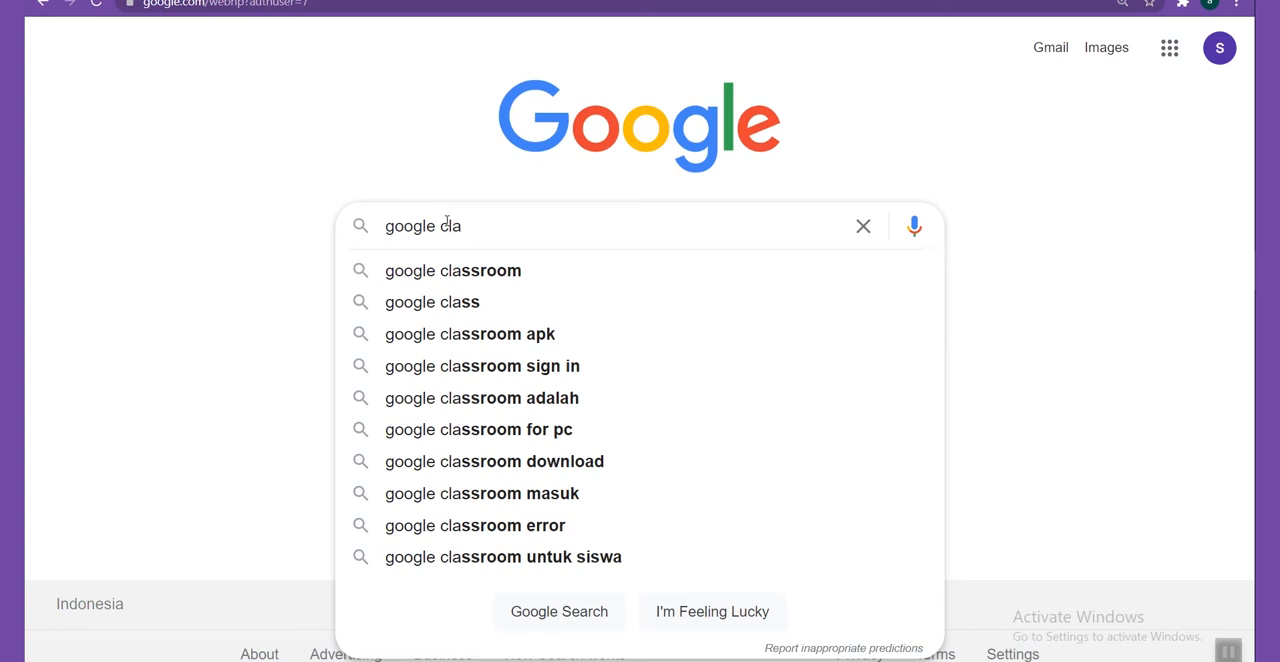
left_click(499, 266)
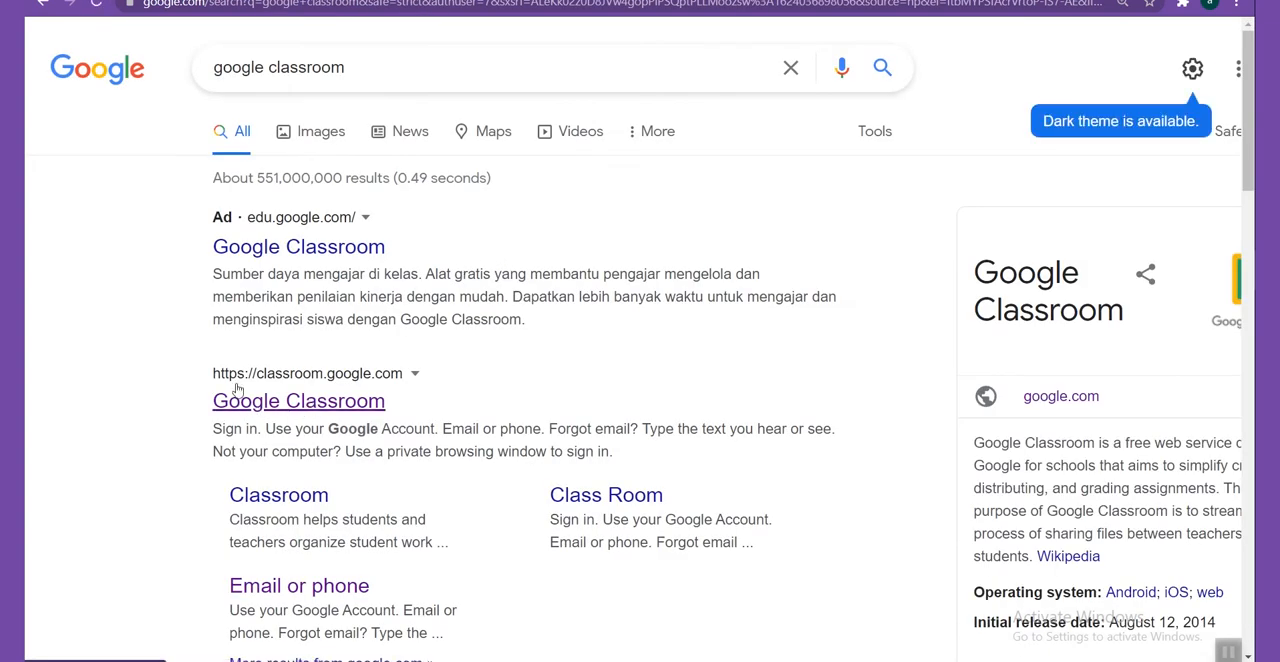
left_click(350, 406)
left_click(40, 4)
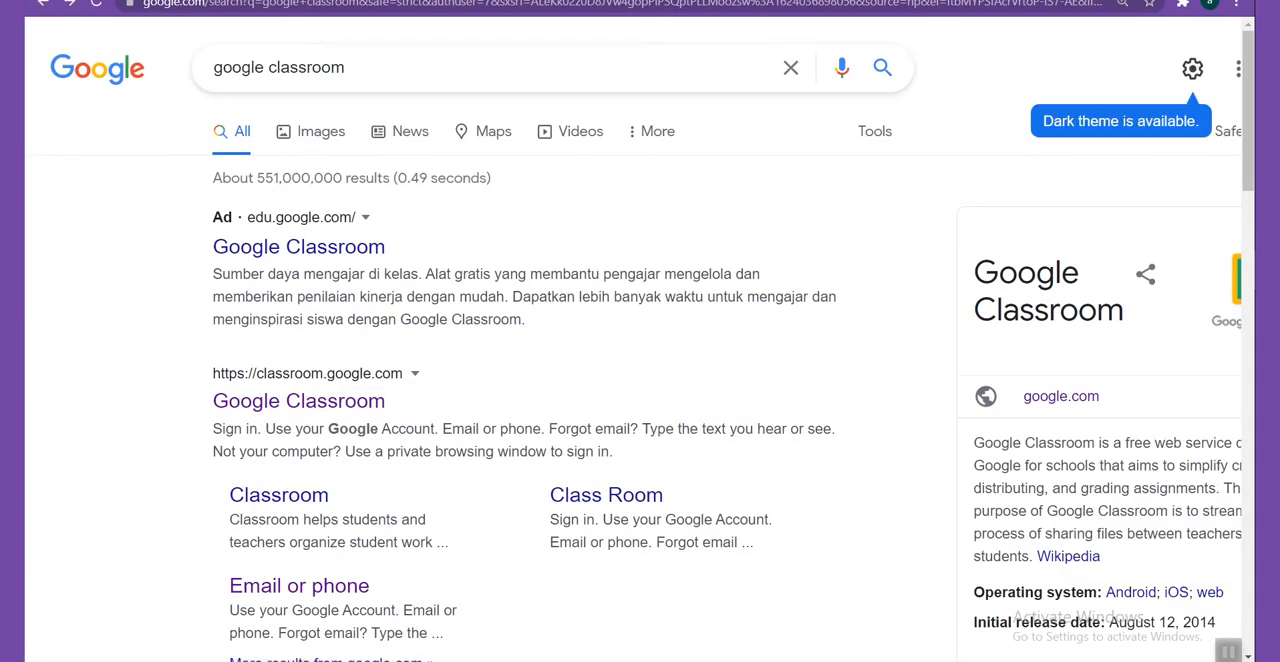
left_click(40, 4)
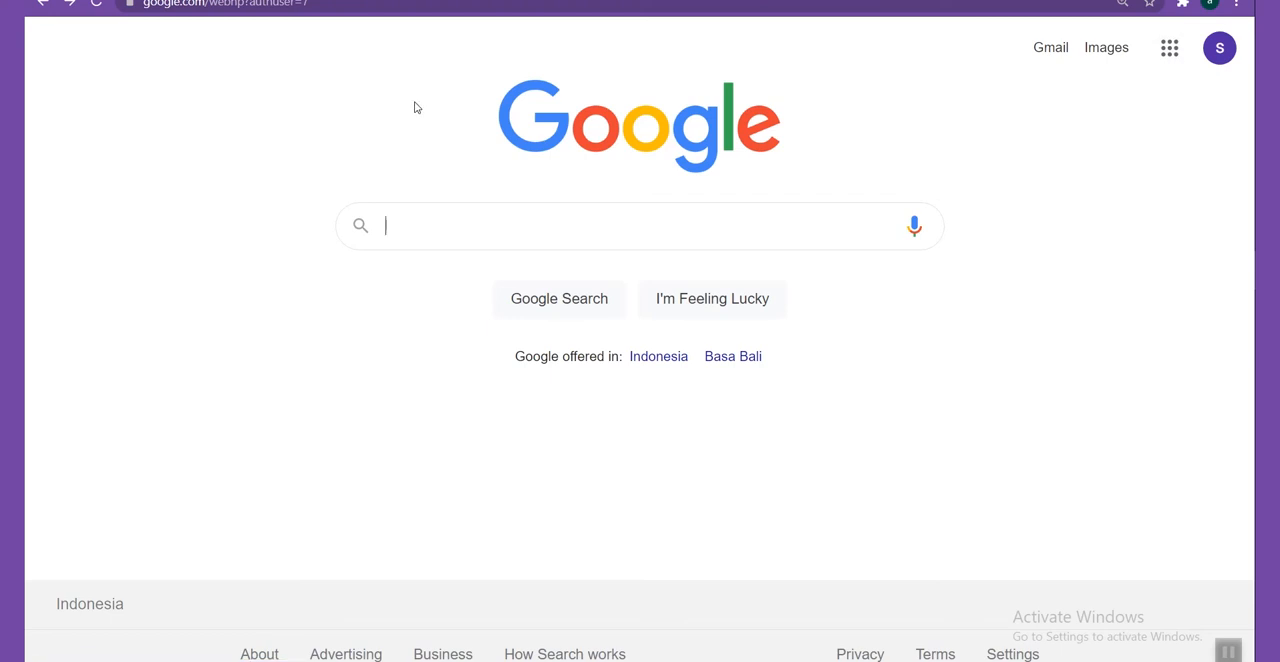
Open Classroom from the list of Google apps on the Google homepage.
left_click(1166, 58)
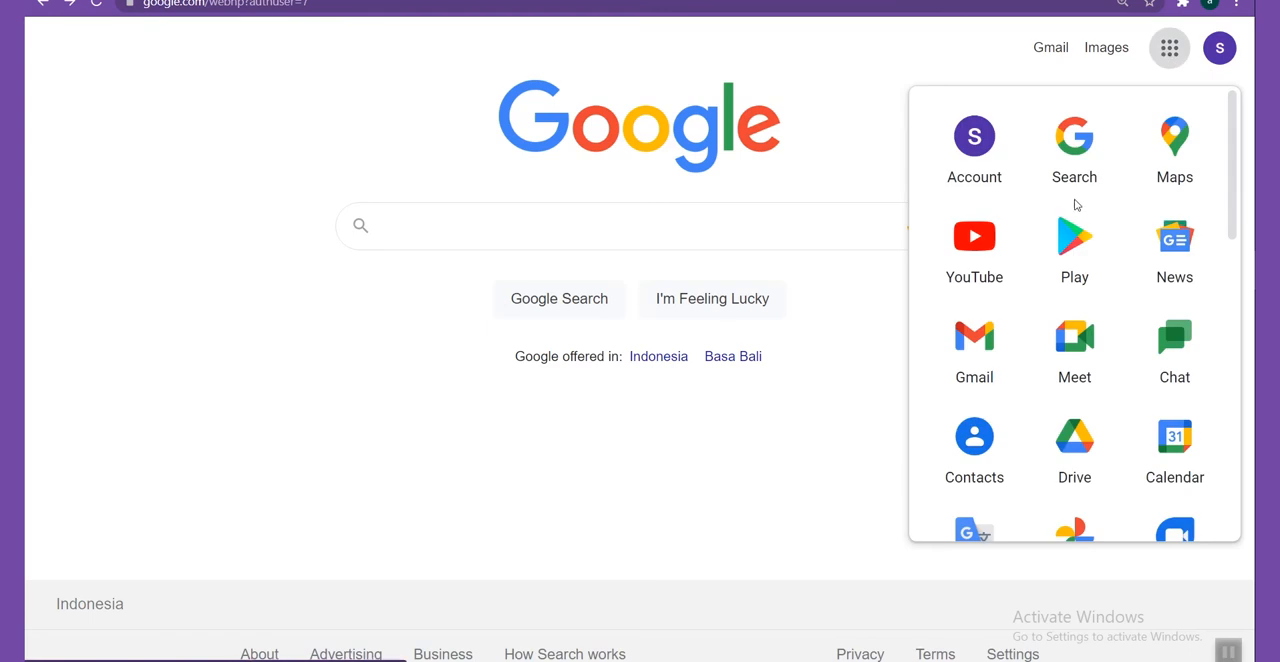
scroll(1079, 207, "down", 2)
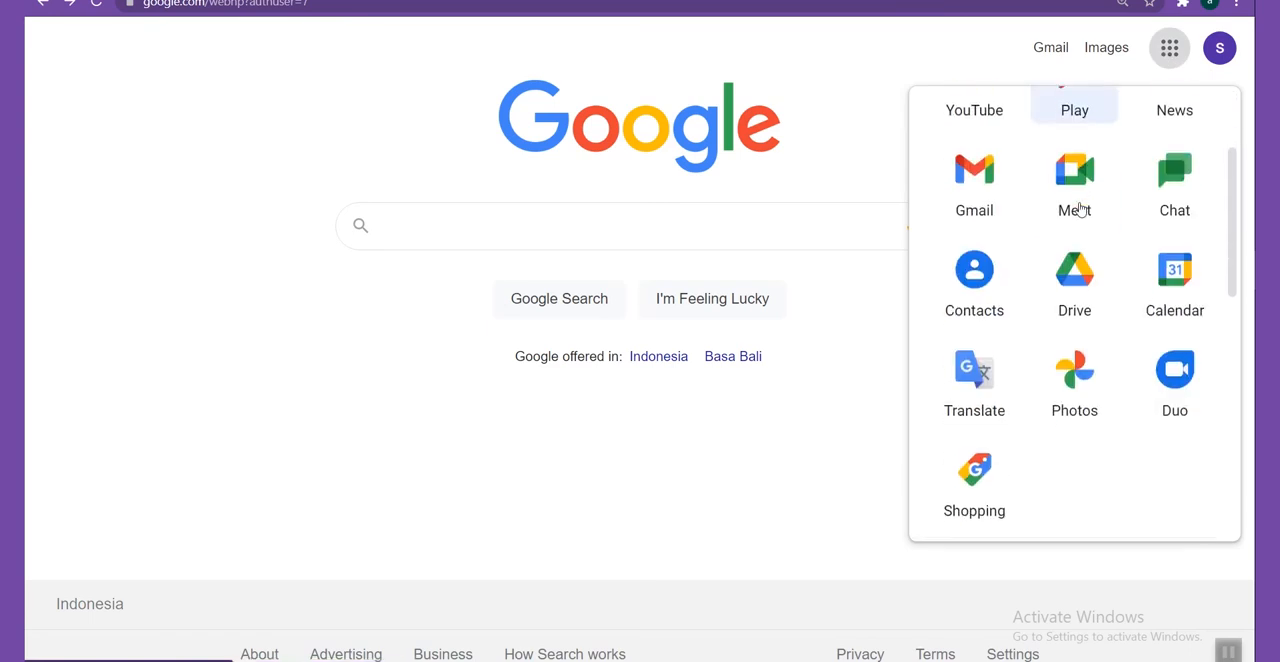
scroll(1096, 265, "down", 3)
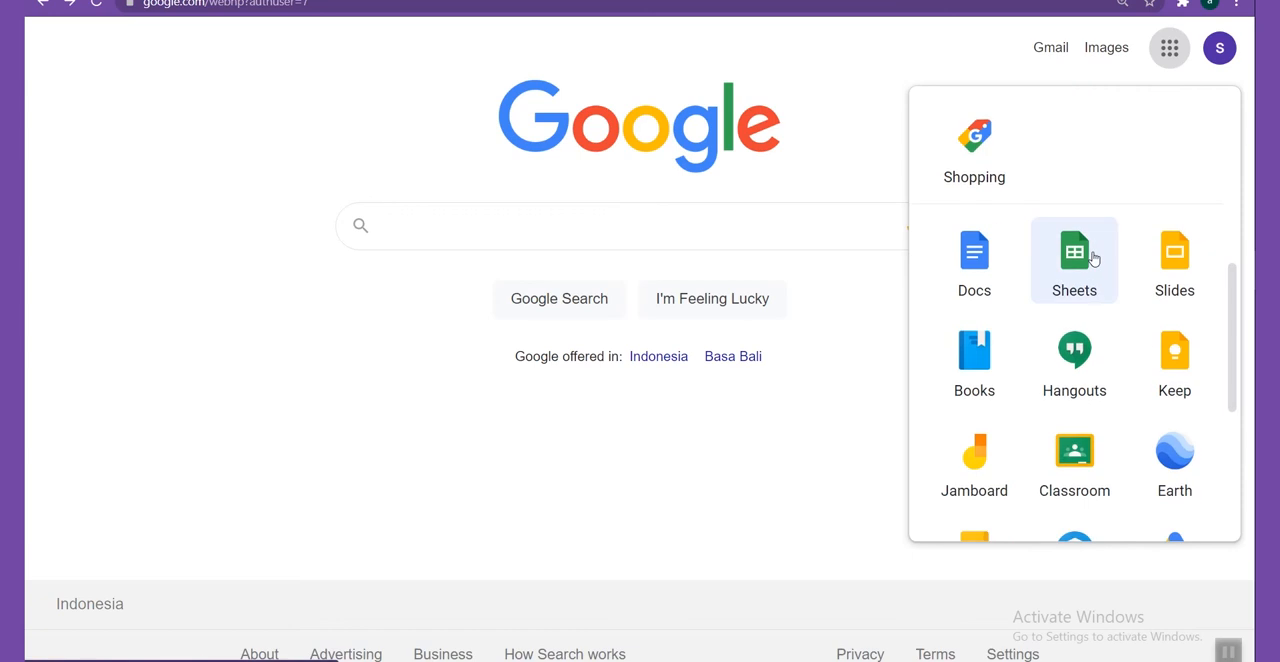
scroll(1091, 257, "down", 2)
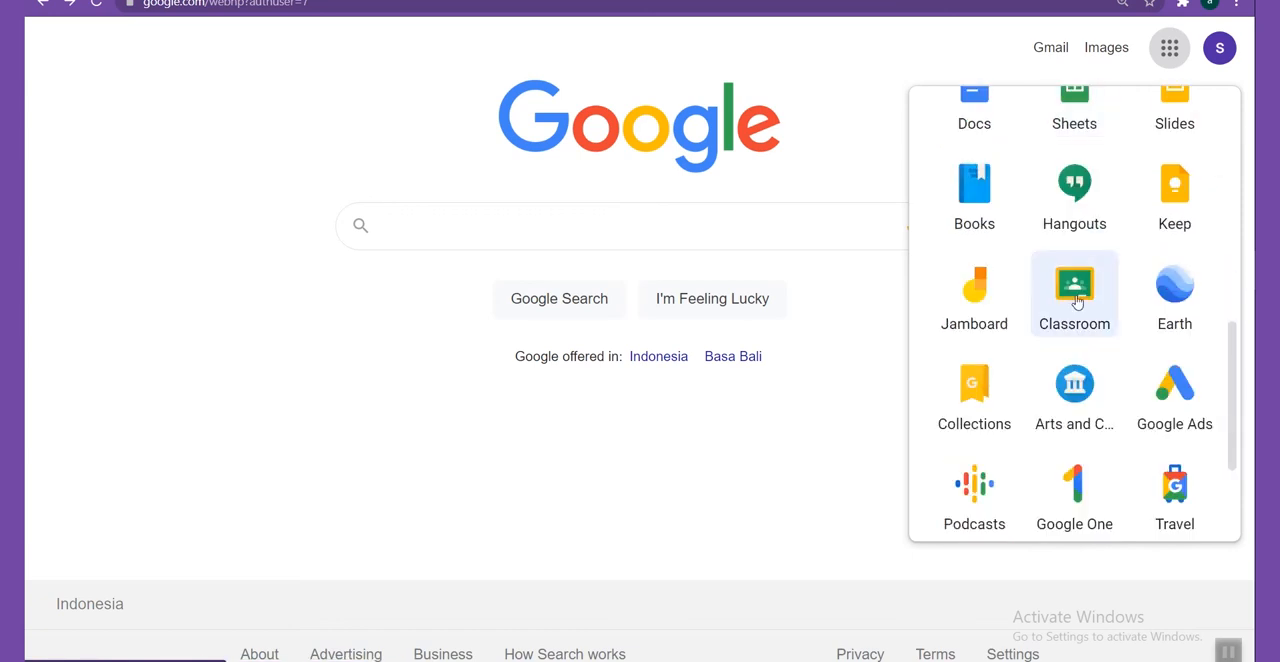
left_click(1077, 290)
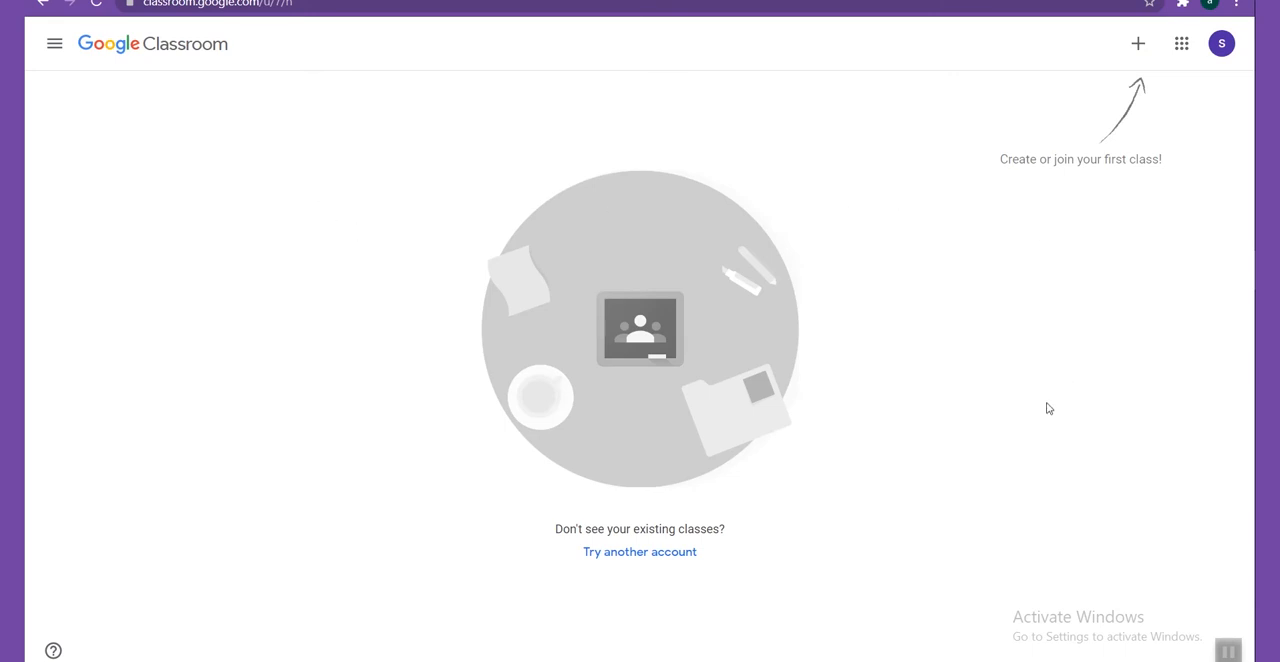
View the weekly calendar in Classroom.
left_click(55, 48)
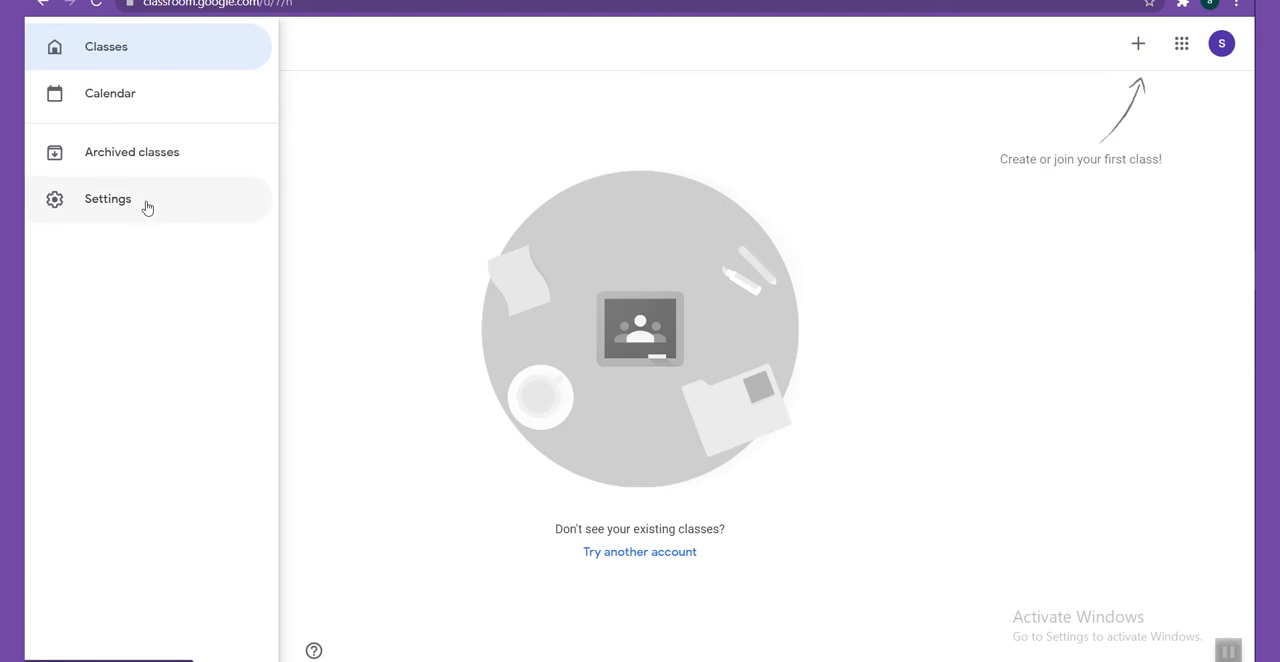
left_click(139, 101)
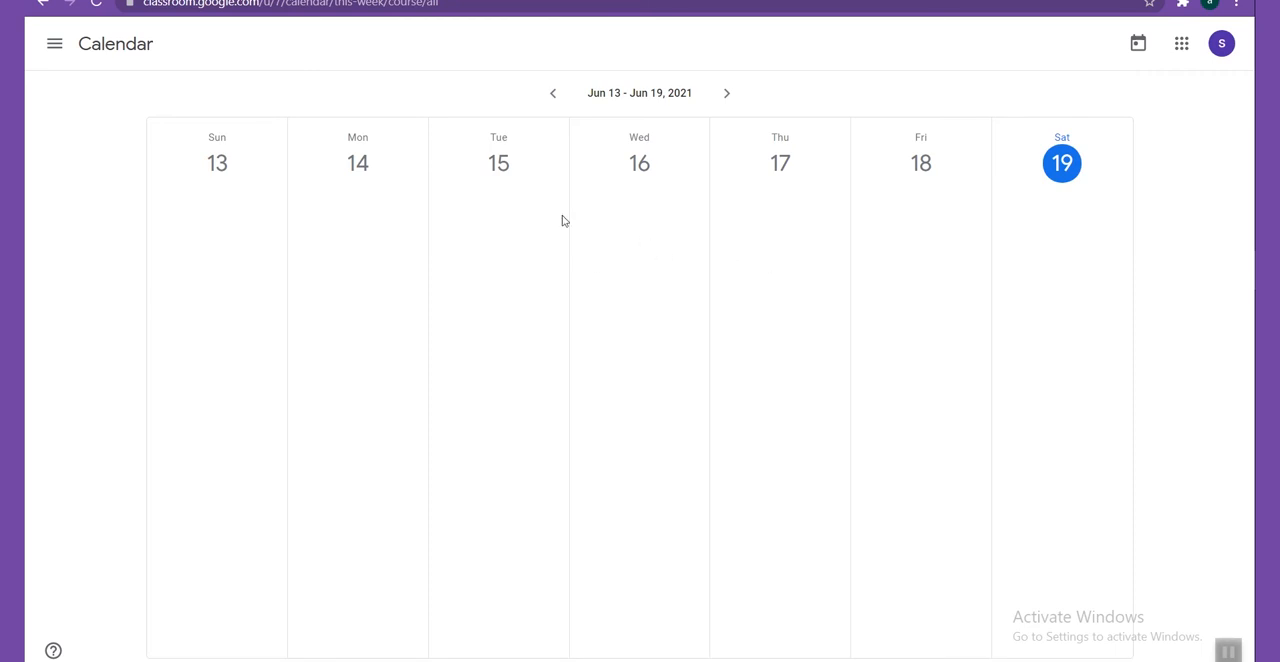
Review the Classroom profile and notification settings, and return to the Classes page.
left_click(55, 44)
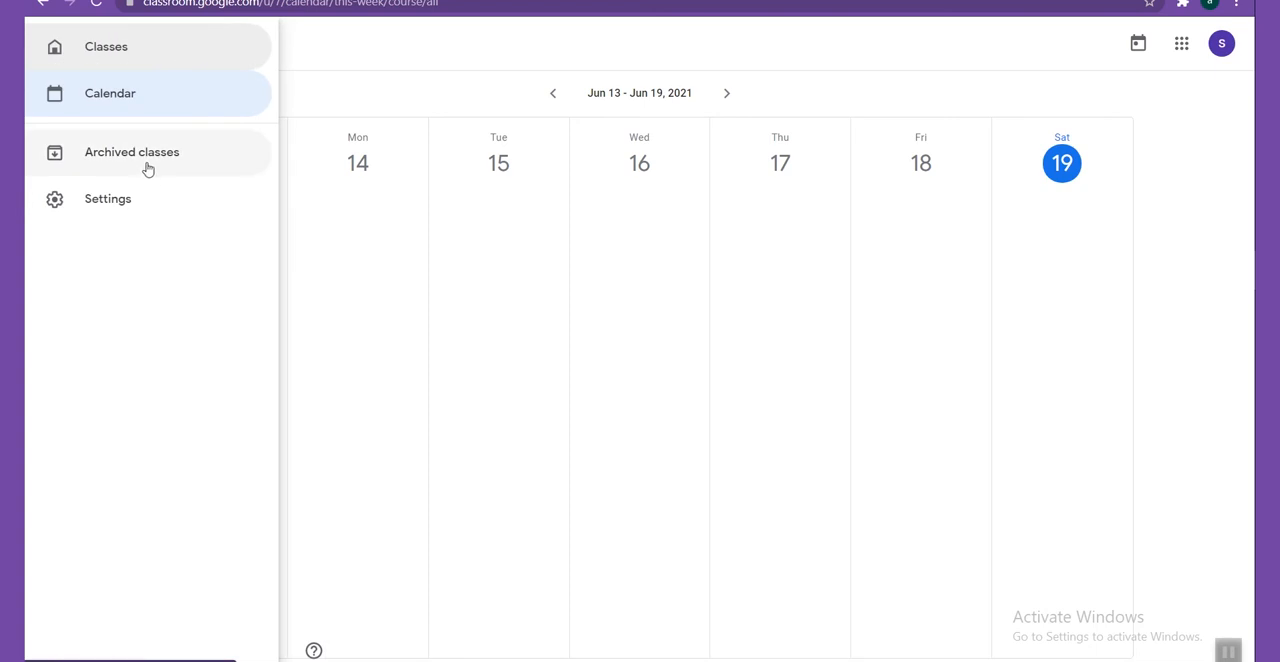
left_click(108, 212)
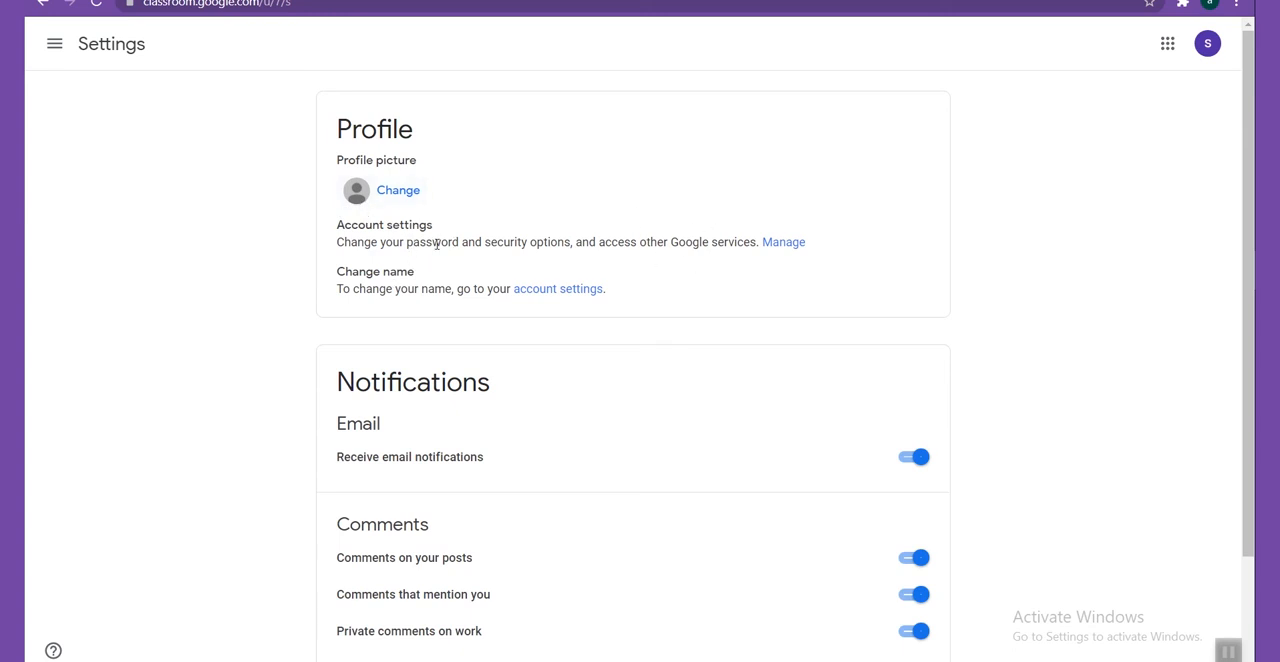
scroll(422, 253, "down", 1)
scroll(422, 253, "down", 1)
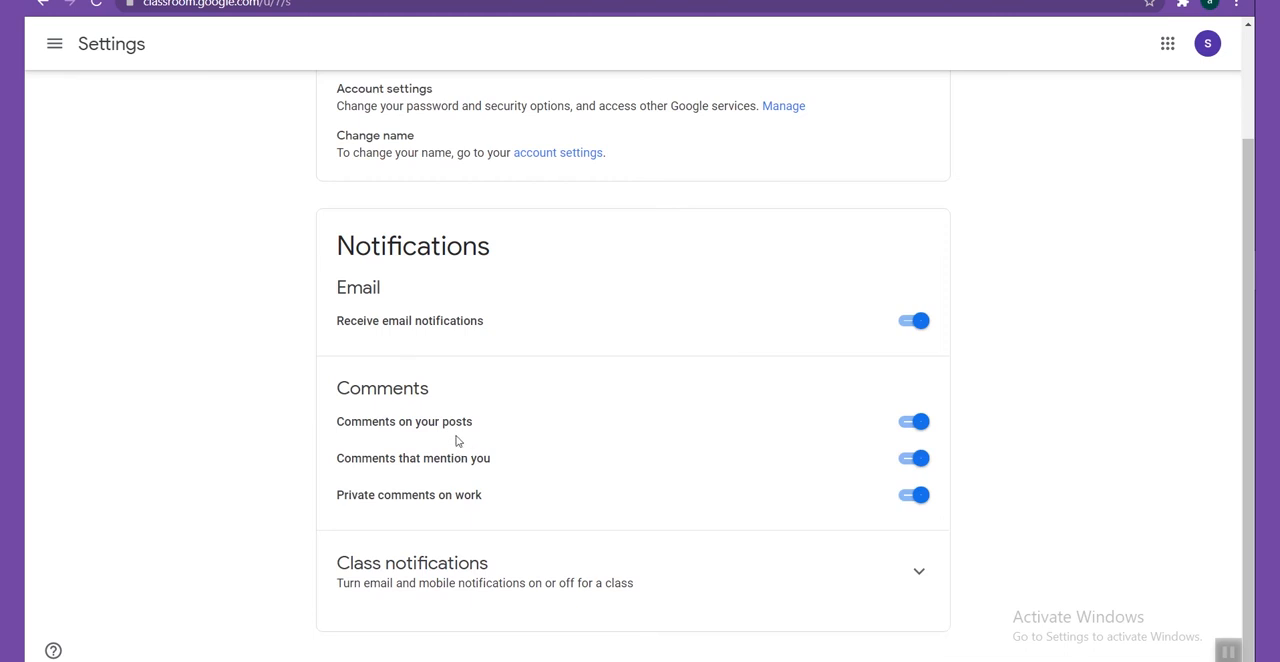
left_click(54, 43)
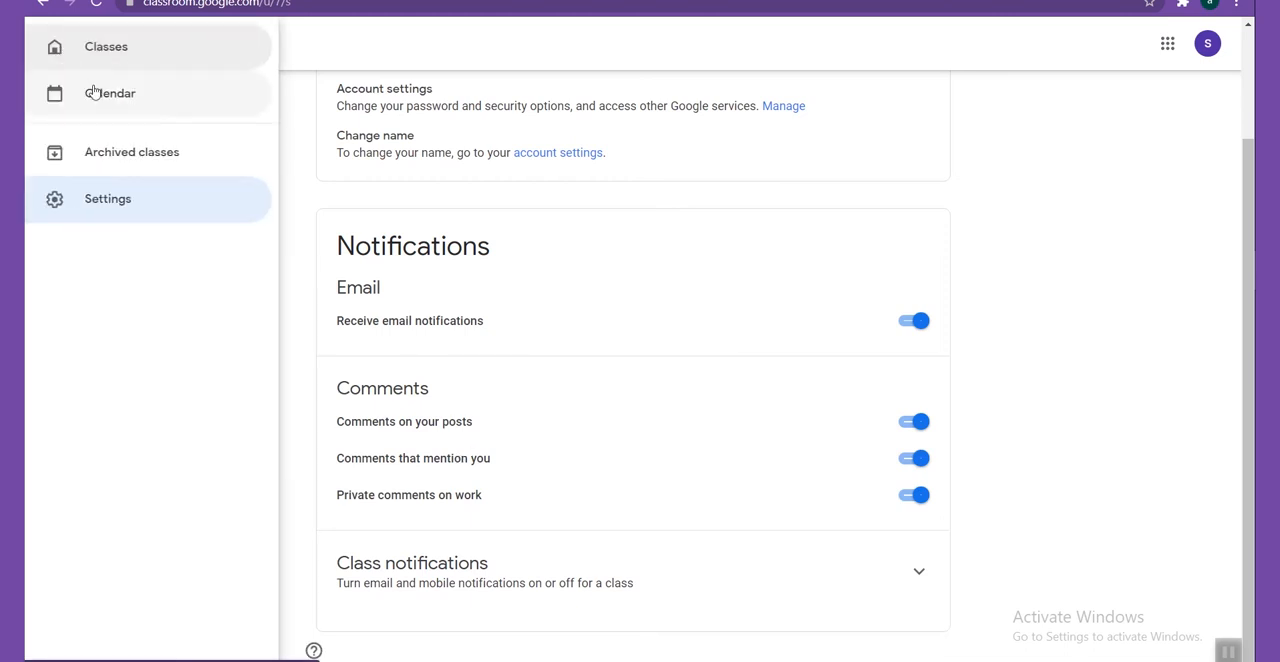
left_click(104, 50)
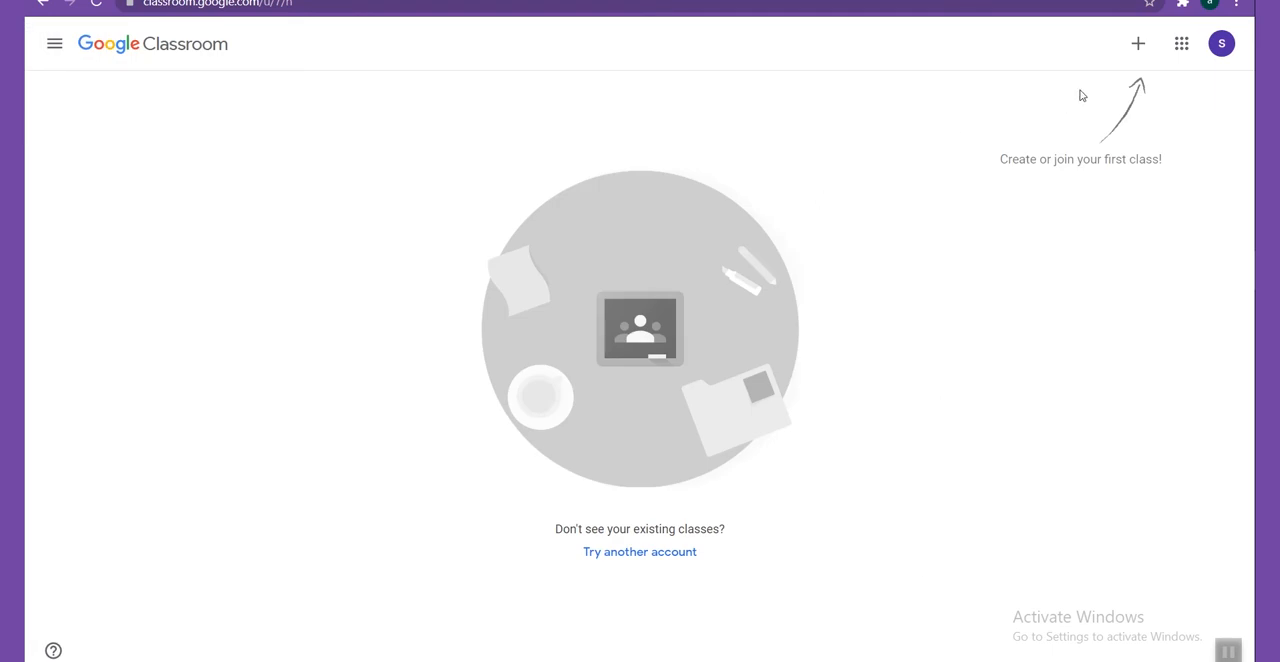
Look at the form for joining a class and its class code field, and close it without joining.
left_click(1139, 52)
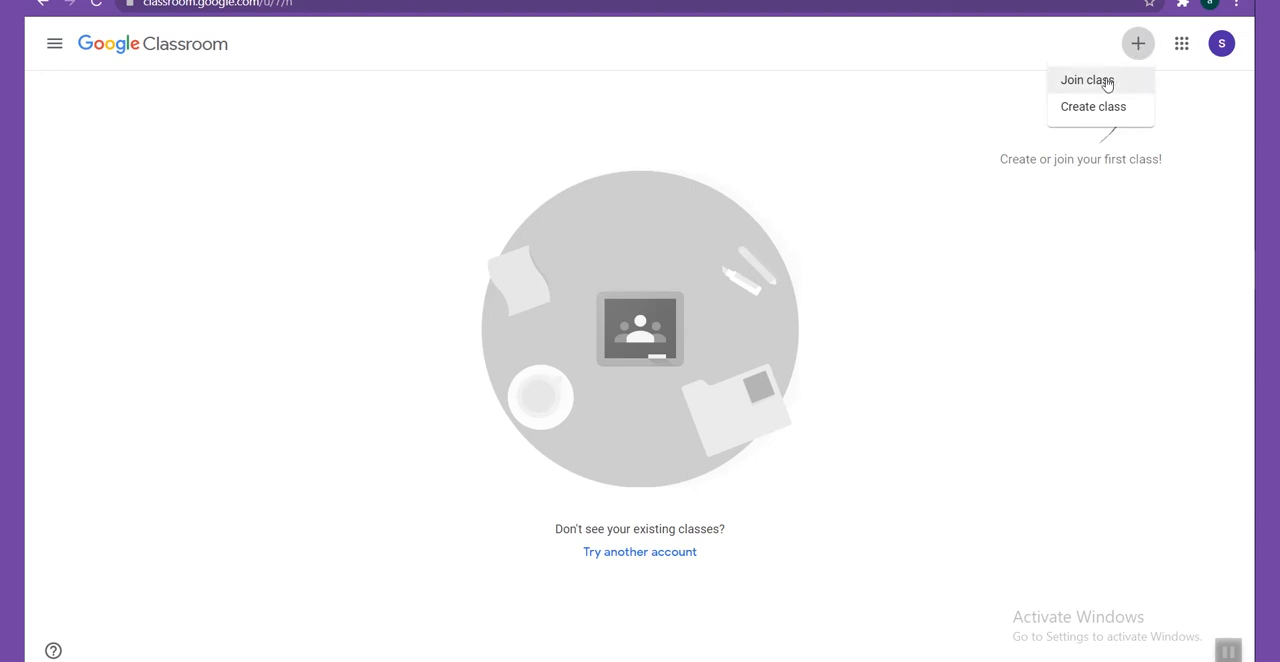
left_click(1107, 82)
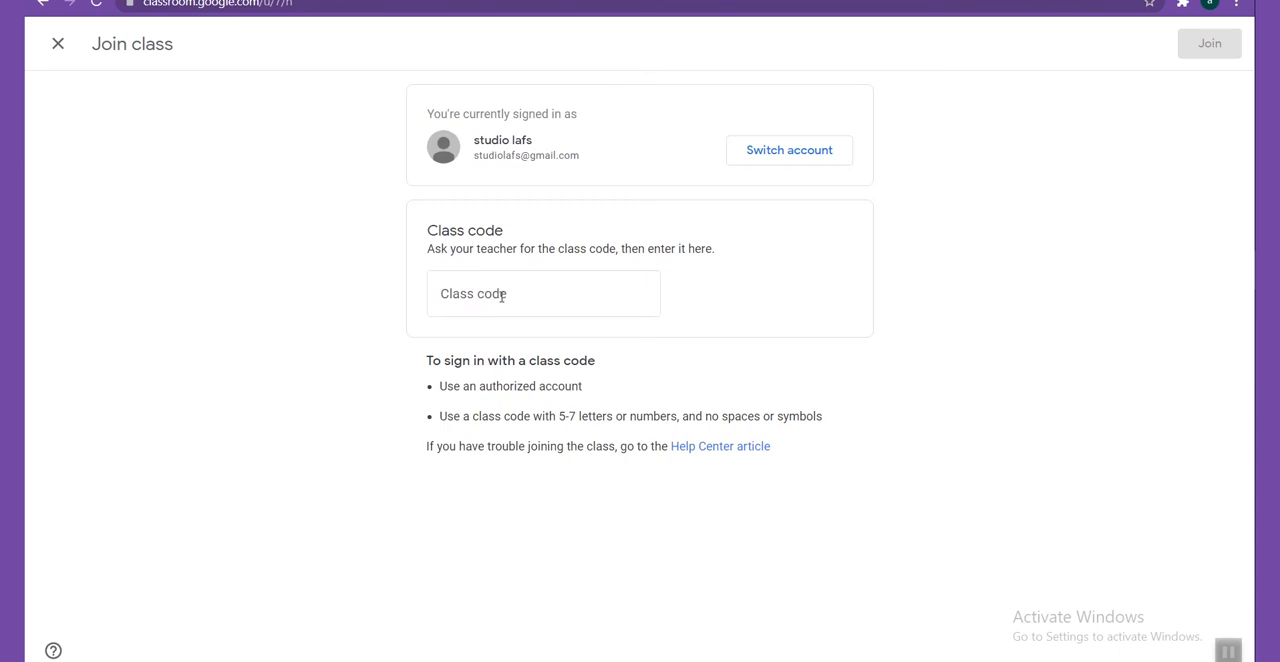
left_click(502, 295)
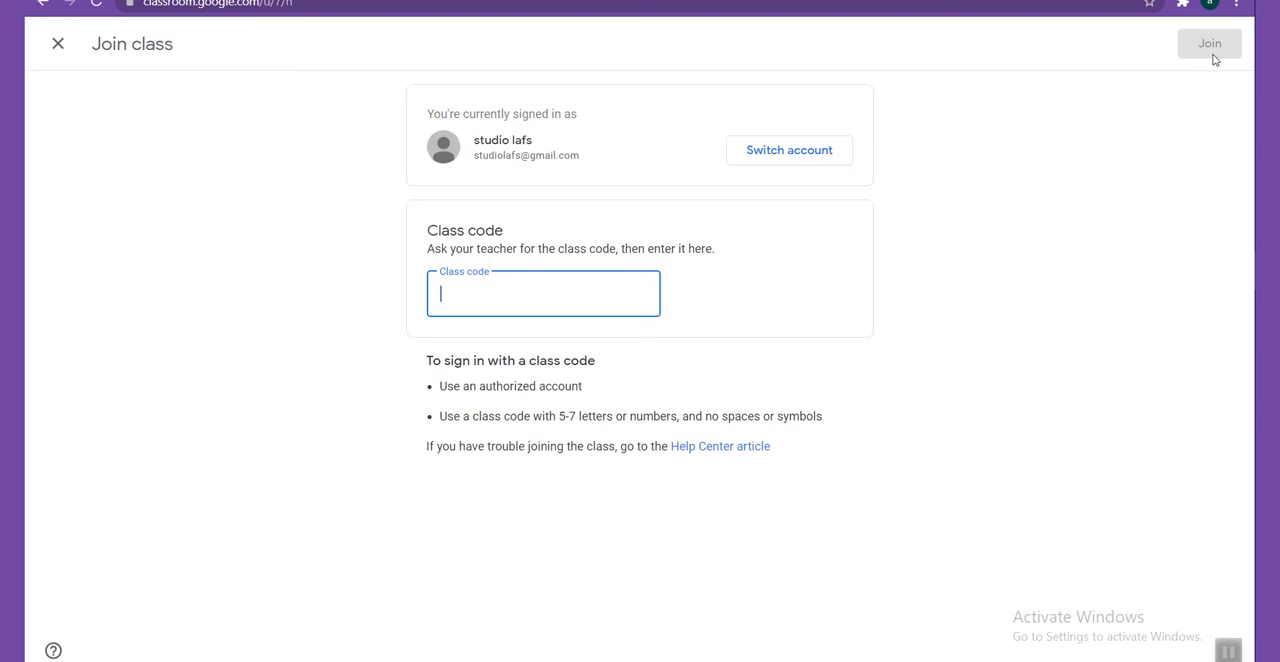
left_click(58, 44)
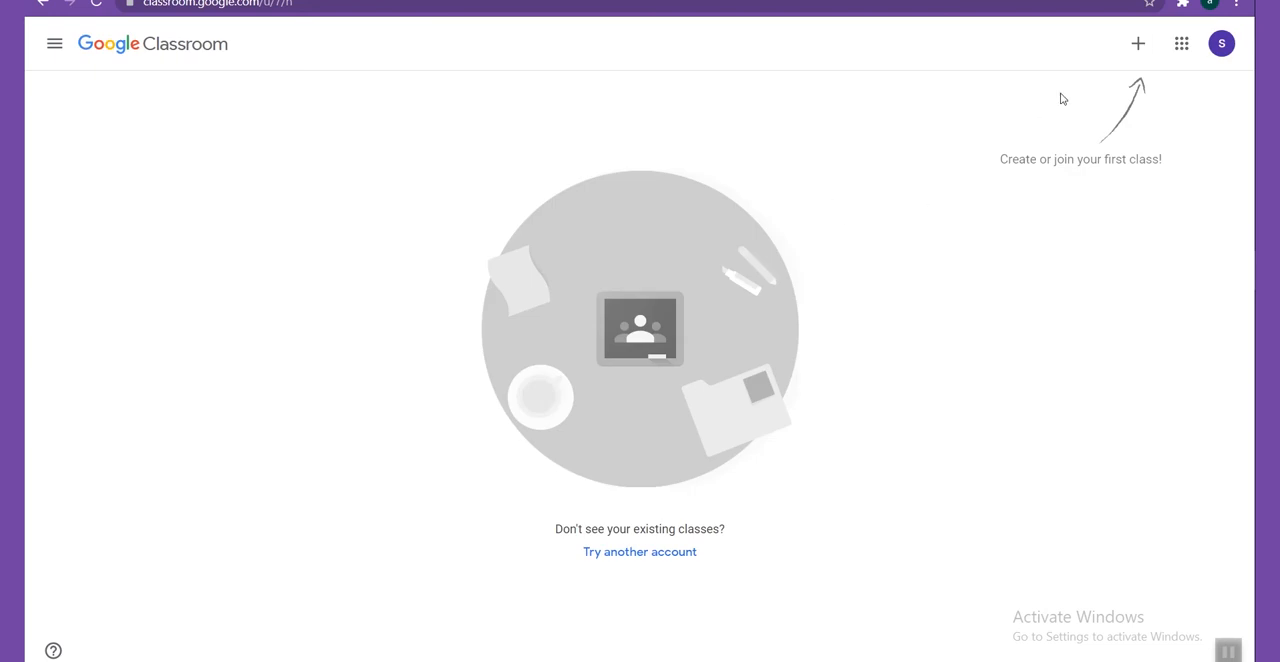
Start creating a class and accept the notice that Classroom is not being used at a school with students.
left_click(1137, 44)
left_click(1099, 110)
left_click(556, 451)
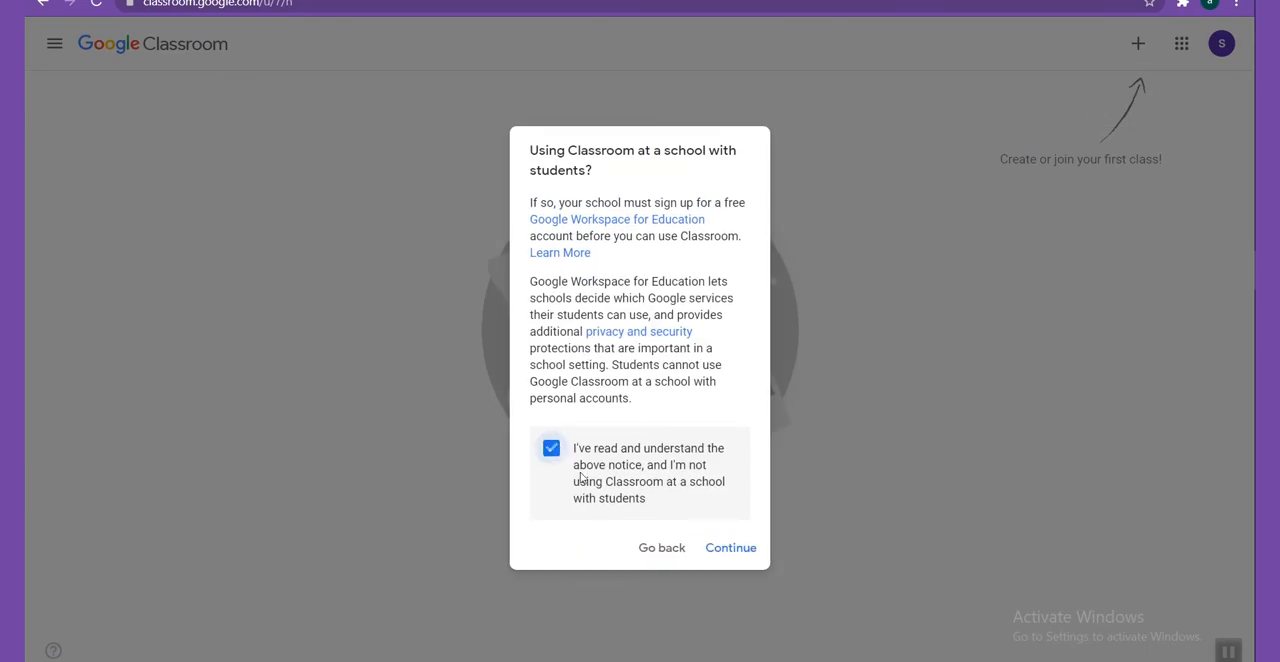
left_click(734, 552)
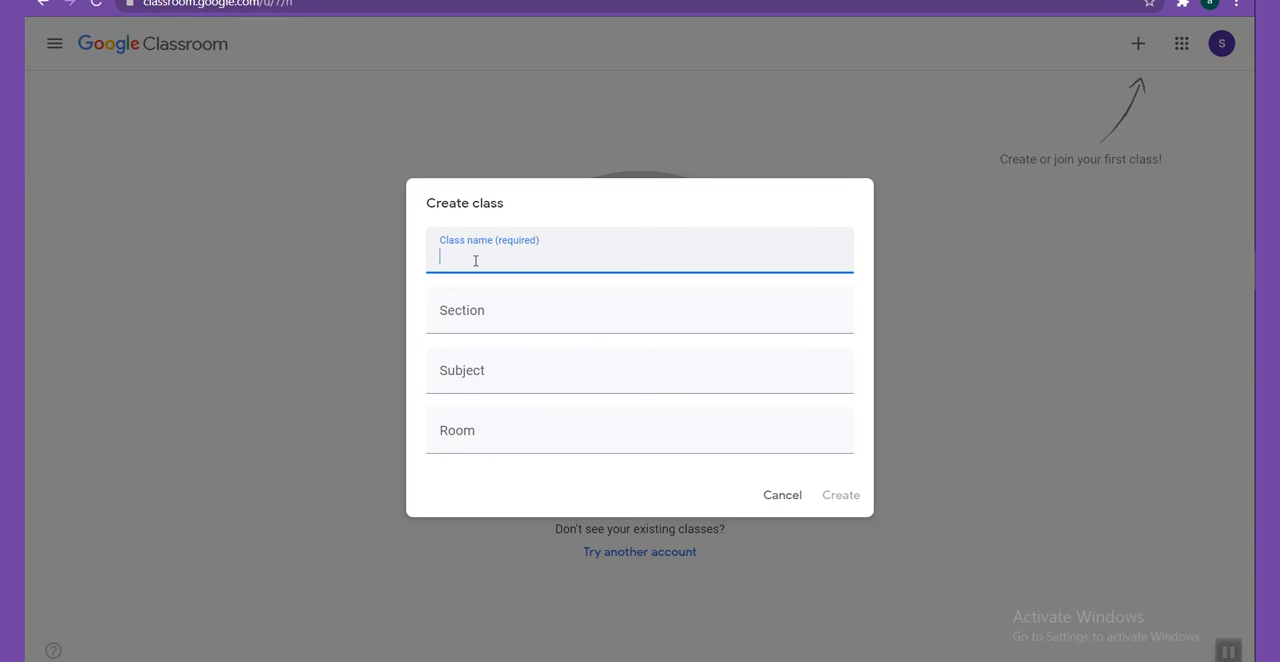
Create the class with the name Aplikasi Komputer and dismiss the tip about inviting students.
type("Aplikasi Komputer")
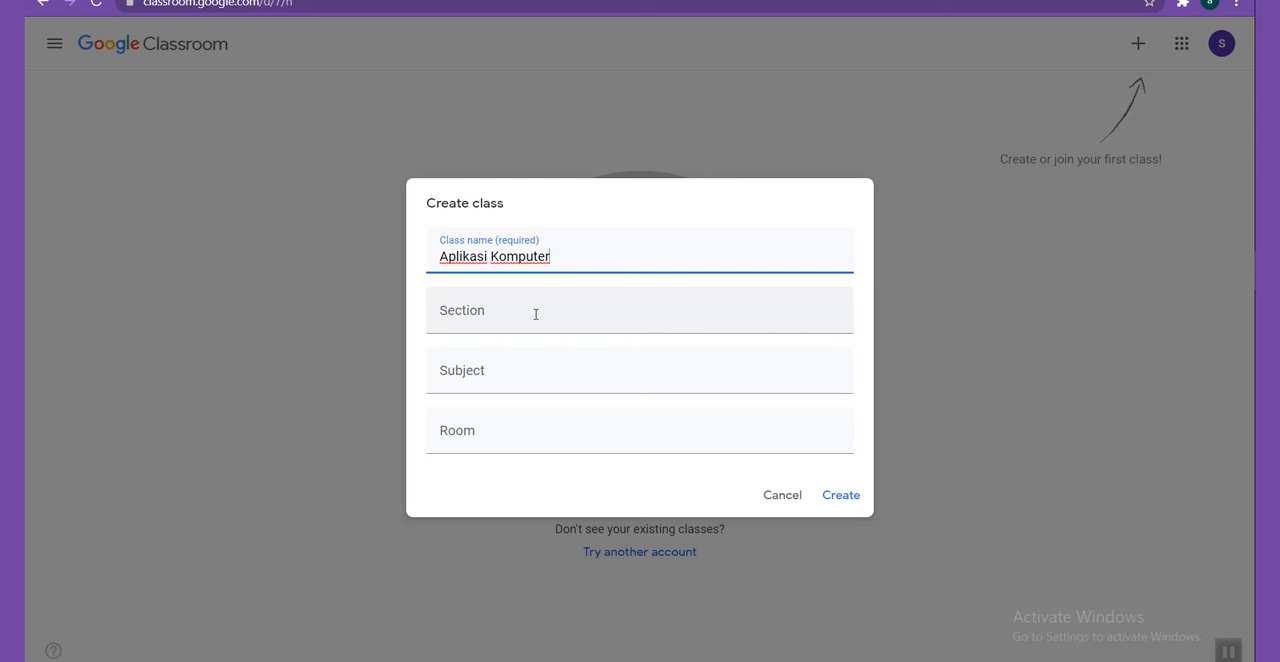
left_click(503, 440)
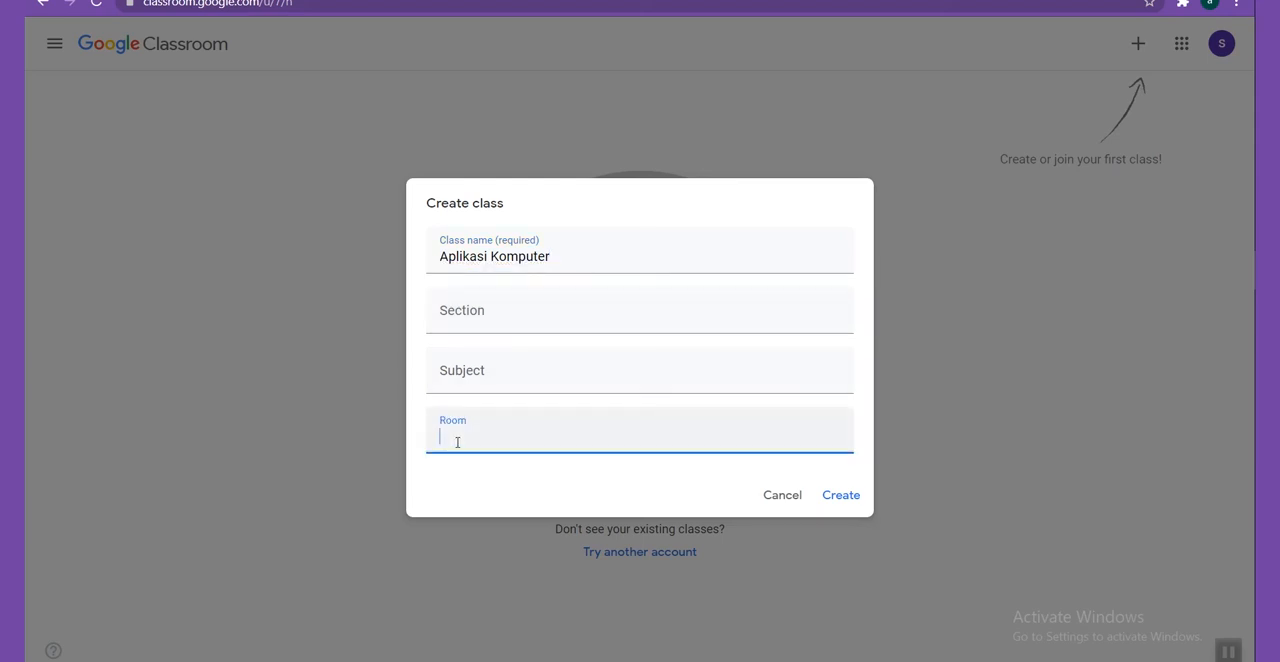
left_click(836, 496)
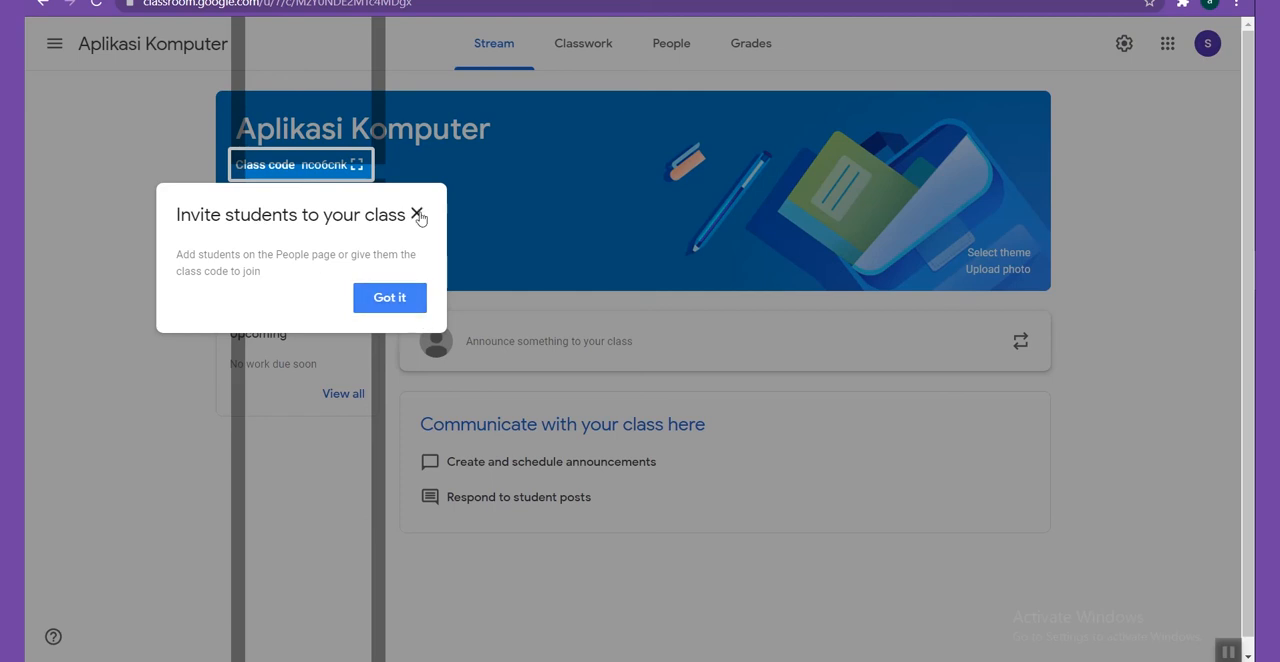
left_click(418, 305)
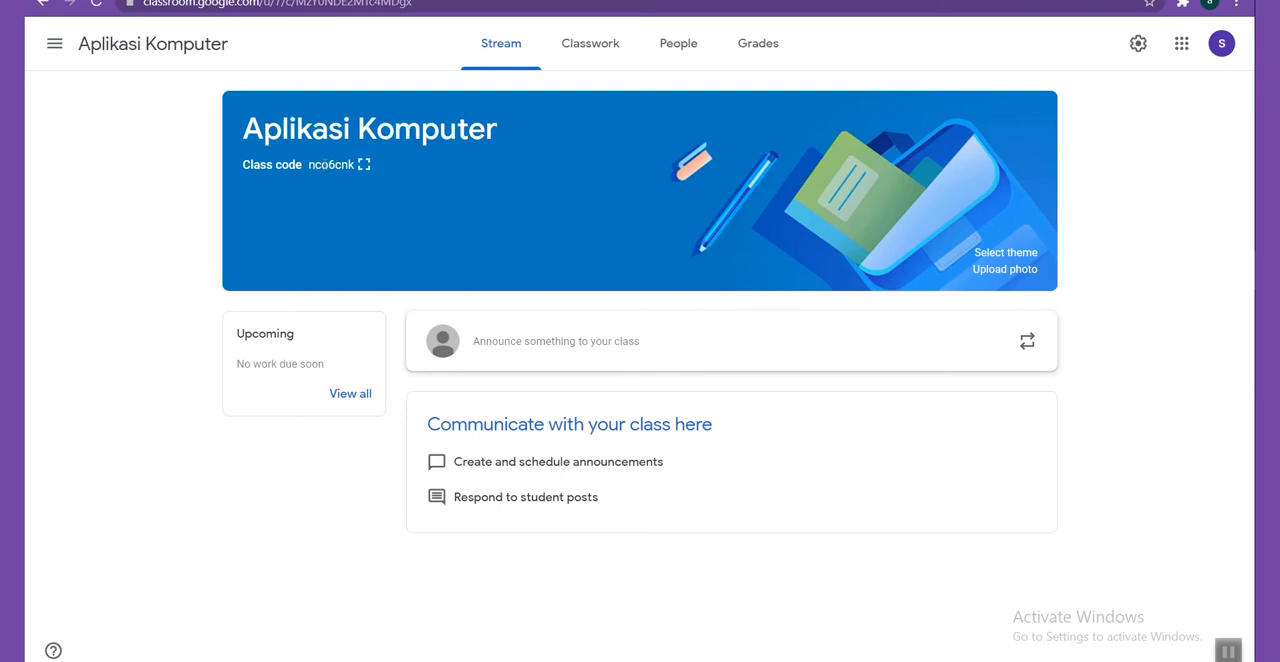
Copy the class code and the invite link from the enlarged class code display, and close it.
left_click(364, 164)
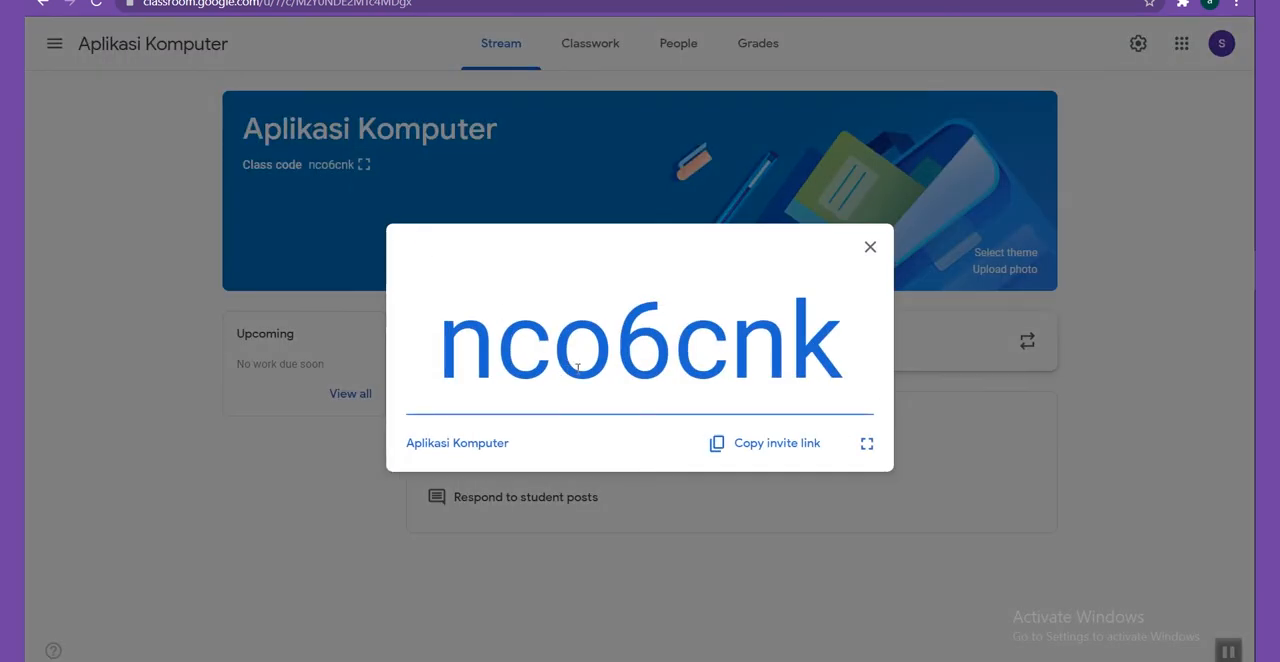
left_click_drag(440, 340, 849, 366)
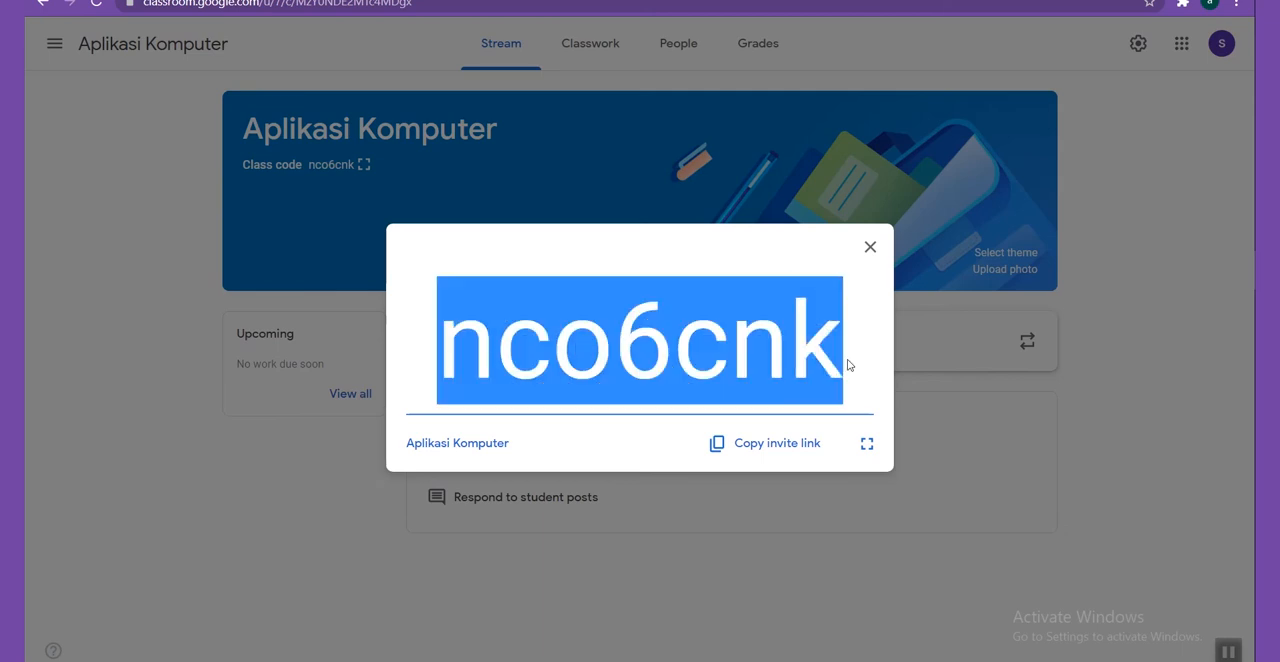
right_click(824, 361)
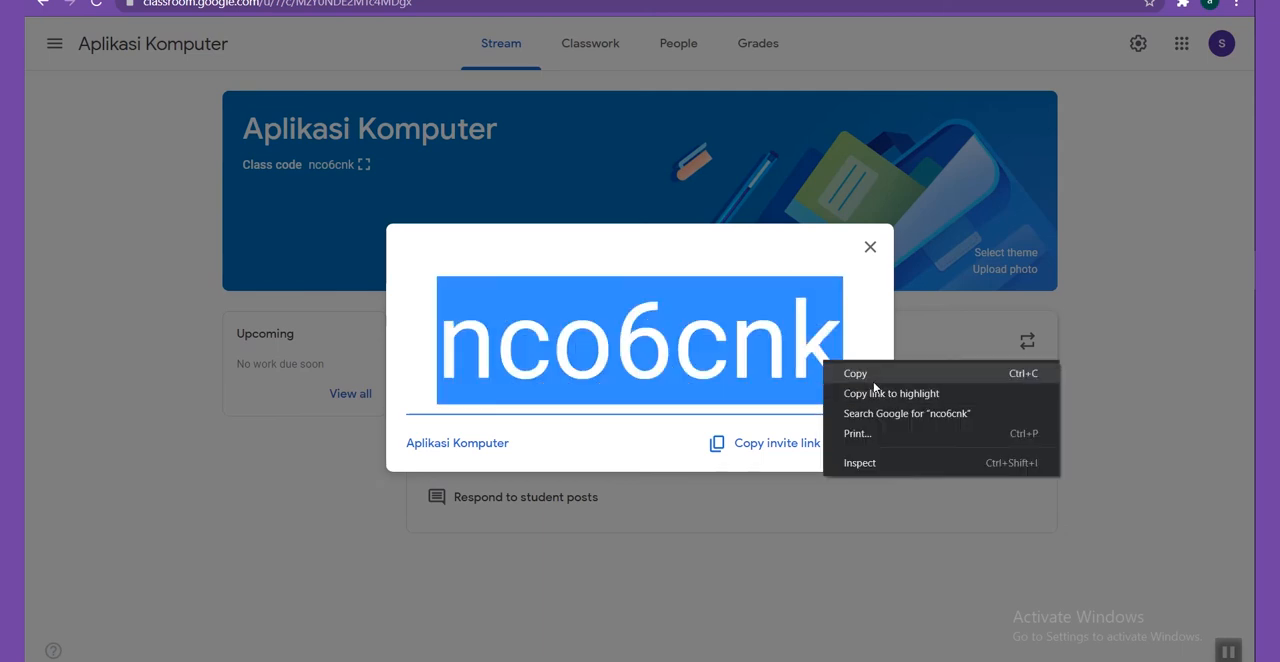
left_click(840, 372)
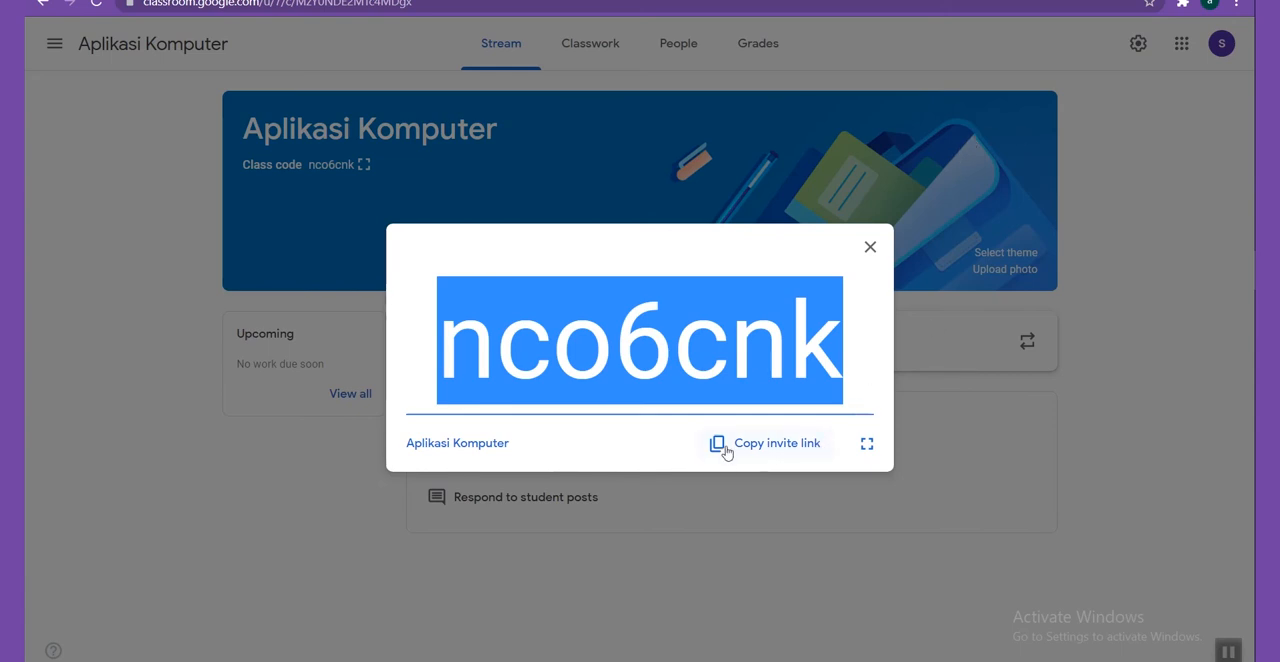
left_click(759, 451)
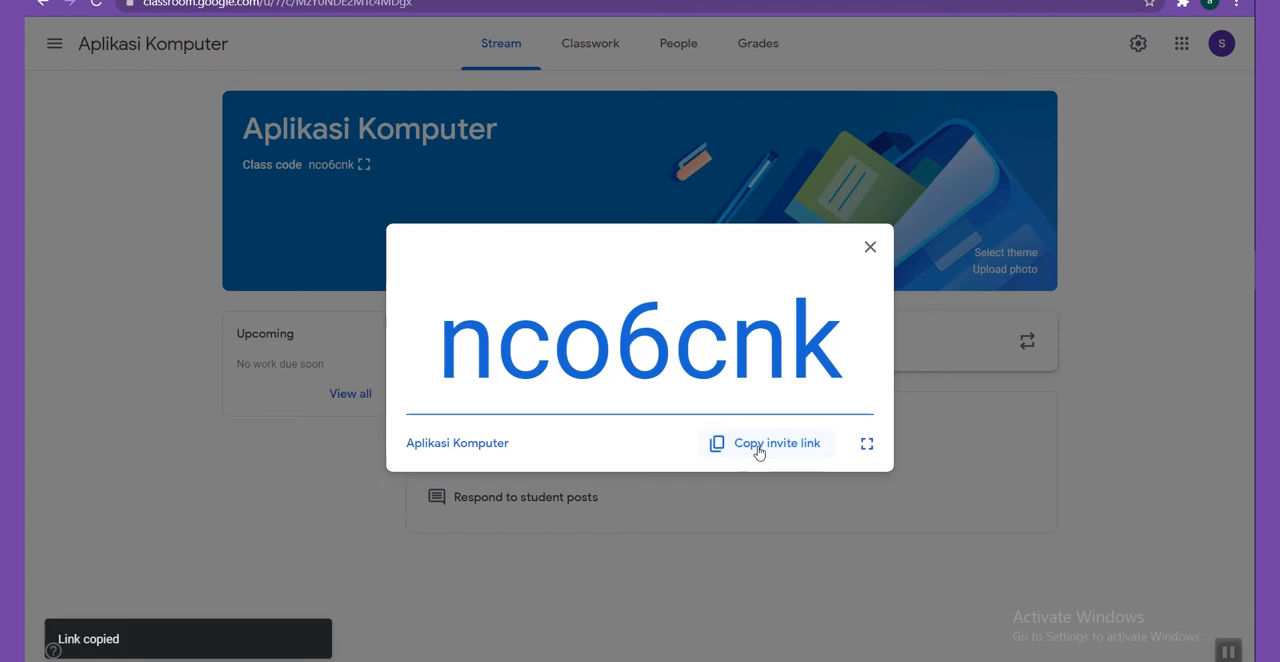
left_click(870, 247)
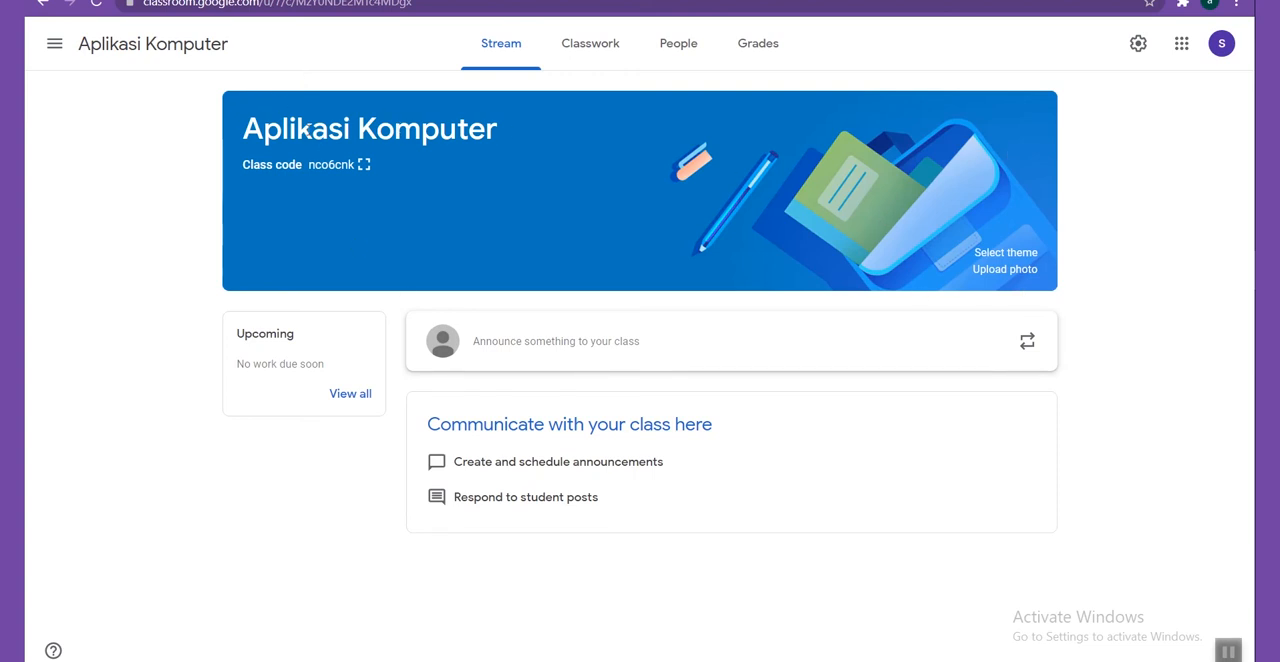
Browse the class theme gallery, examining the header images under English & History, Math & Science, Arts, Sports and Other.
left_click(1022, 258)
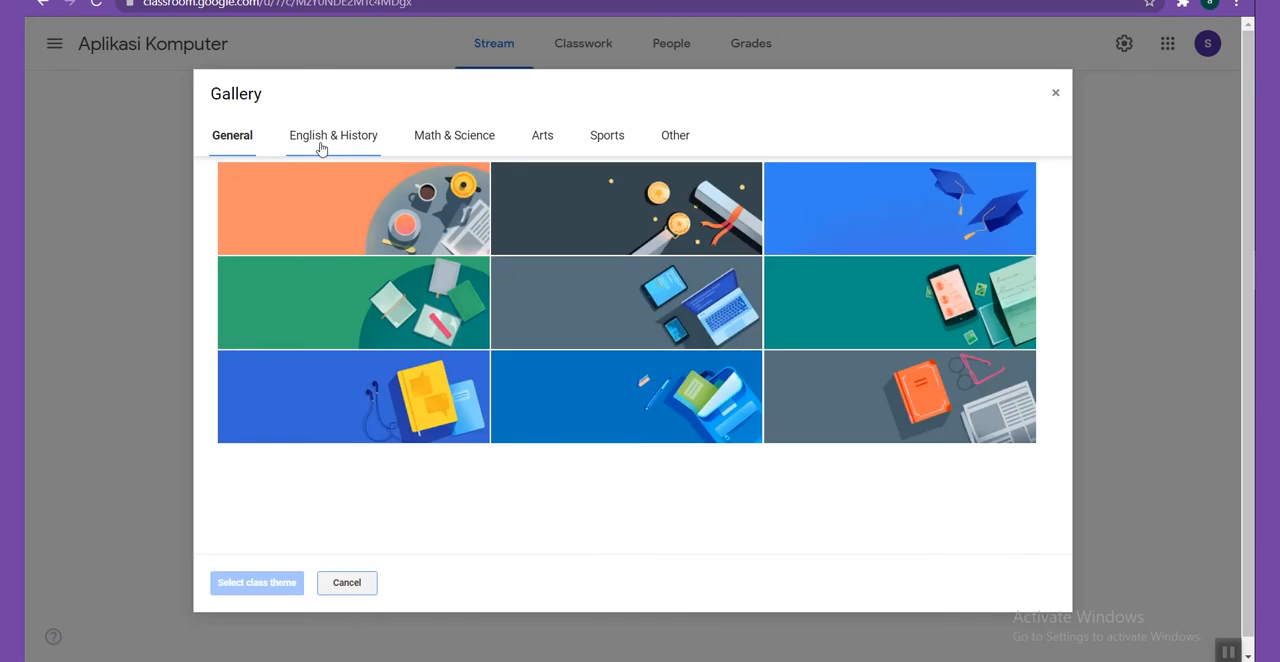
left_click(321, 146)
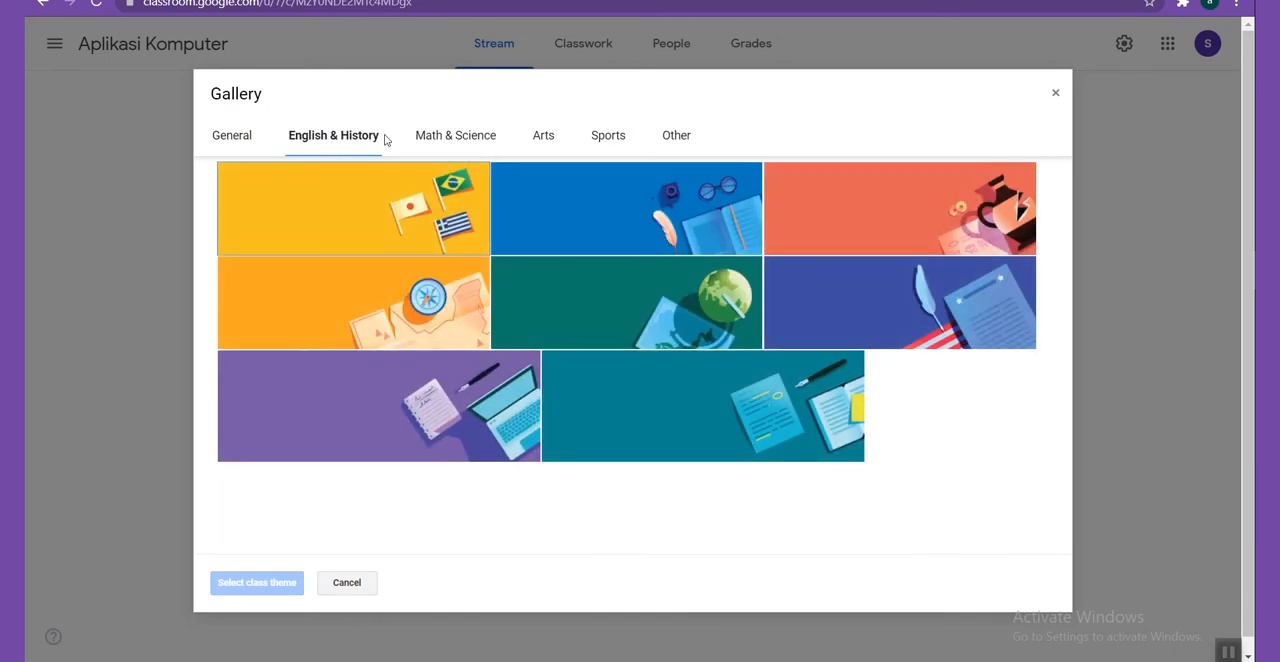
left_click(553, 143)
left_click(610, 137)
left_click(682, 137)
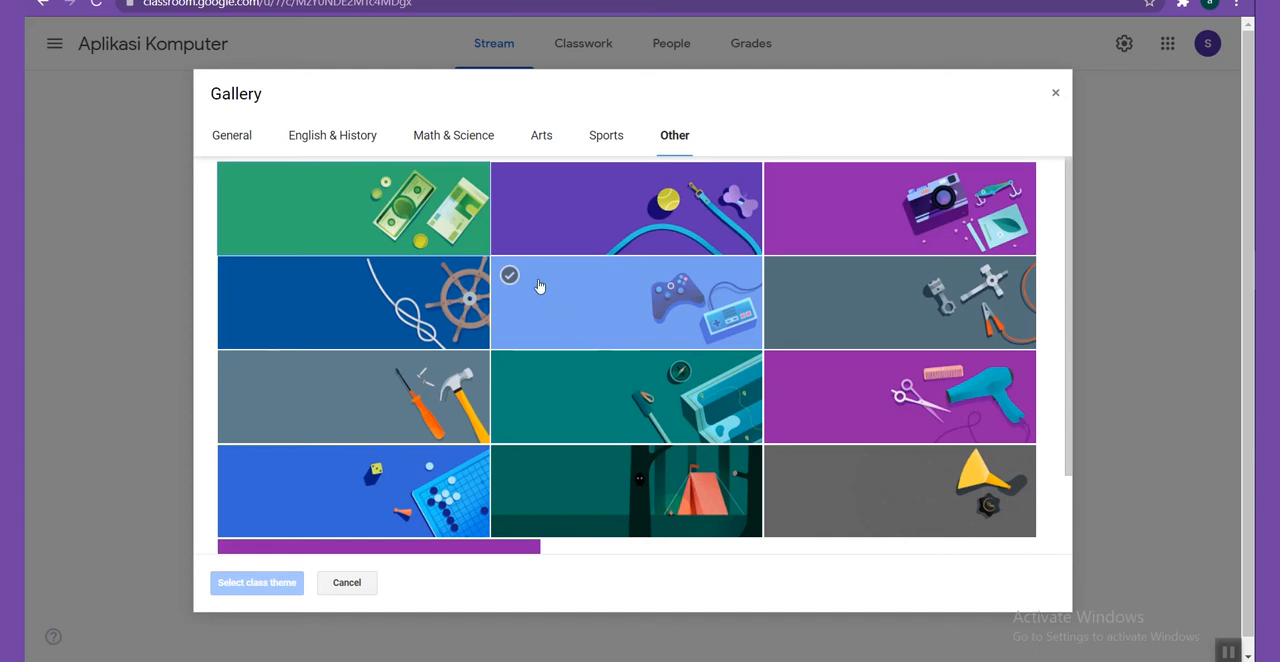
left_click(547, 140)
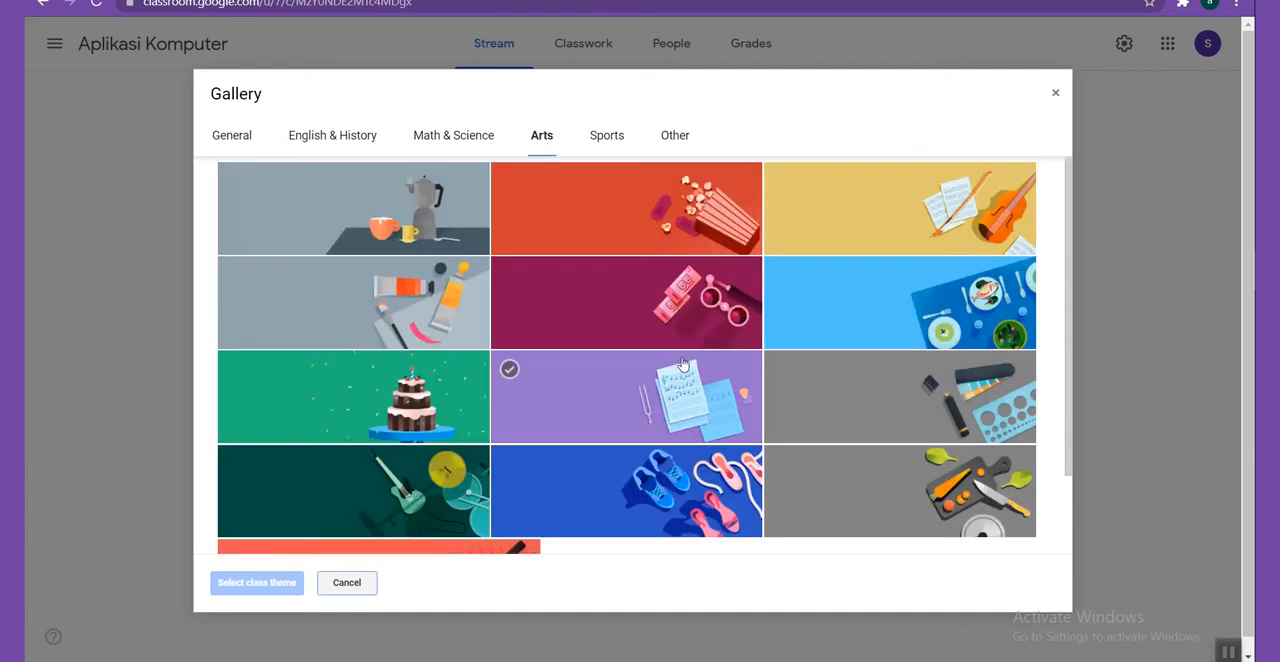
scroll(767, 420, "down", 3)
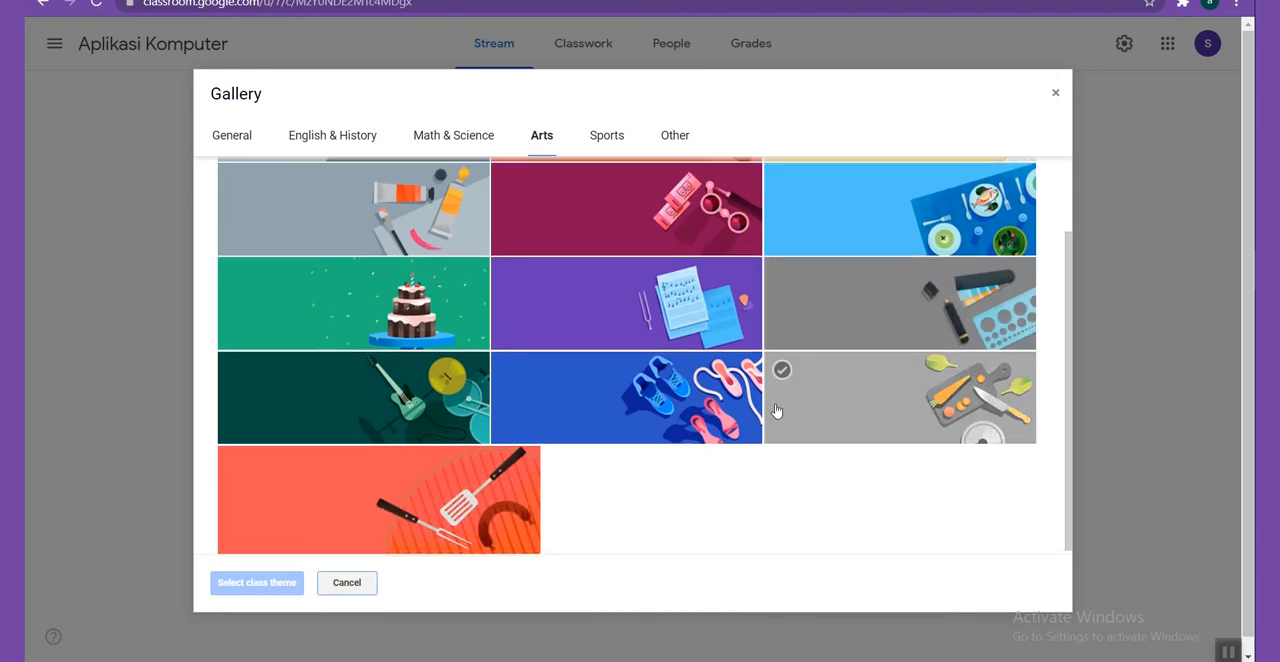
left_click(674, 135)
left_click(606, 135)
scroll(655, 312, "down", 4)
left_click(333, 135)
left_click(454, 135)
Apply the General theme showing a laptop, tablet and phone as the class header.
left_click(232, 135)
left_click(678, 322)
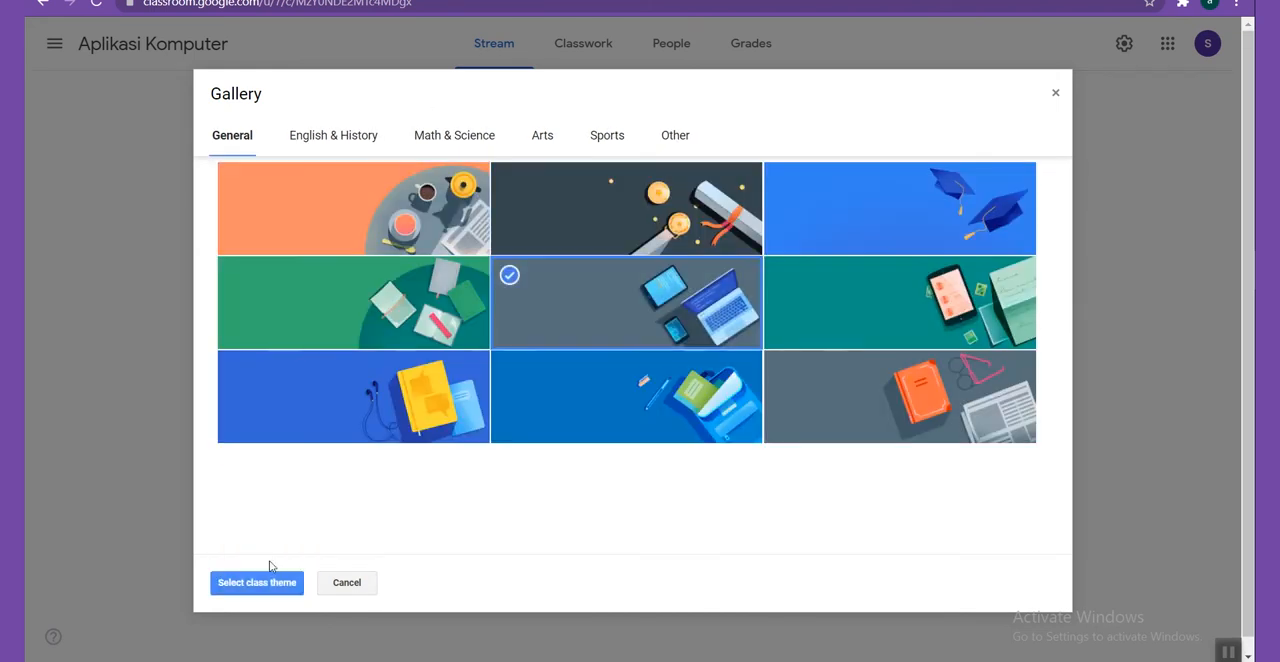
left_click(276, 587)
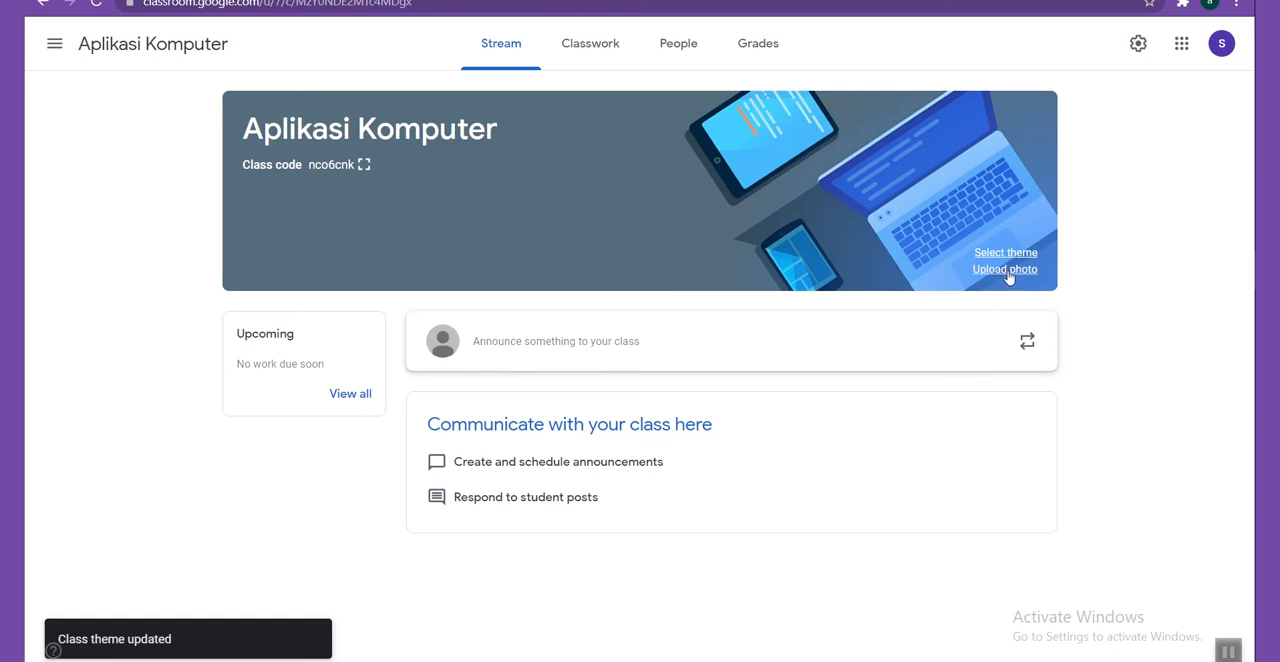
Open the class header photo upload, and in a new browser tab search Google Images for large (Besar) pictures of "aplikasi komputer".
left_click(1005, 270)
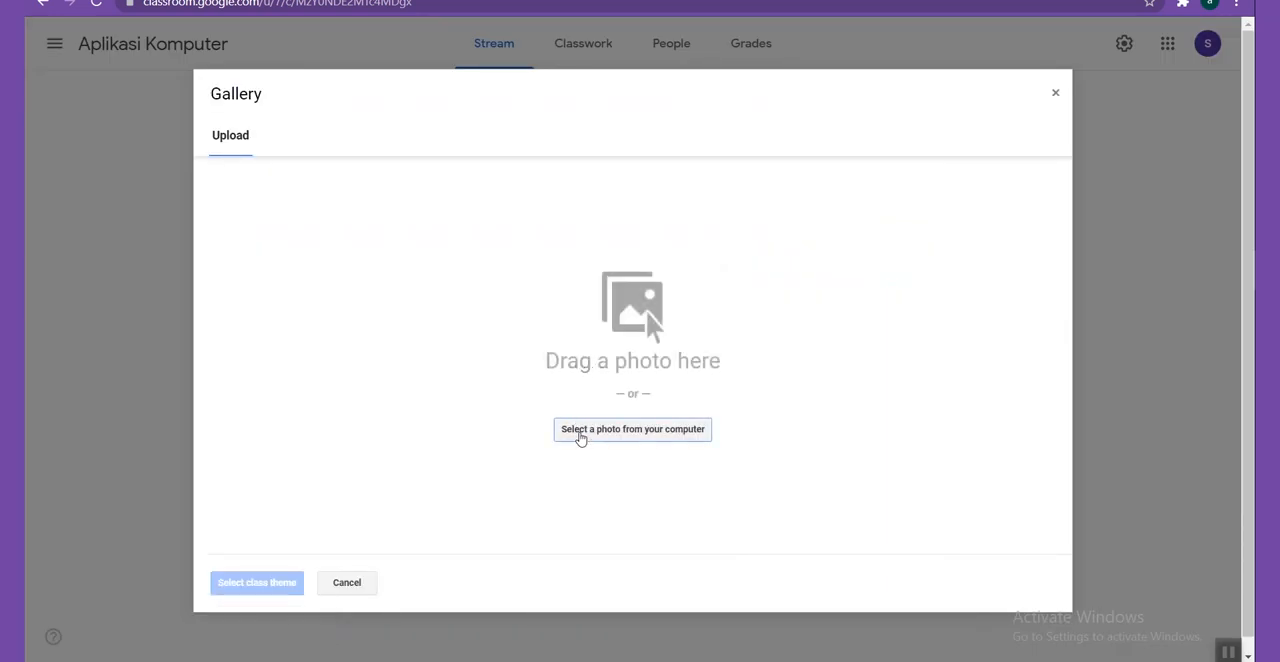
left_click(632, 429)
key("ctrl+t")
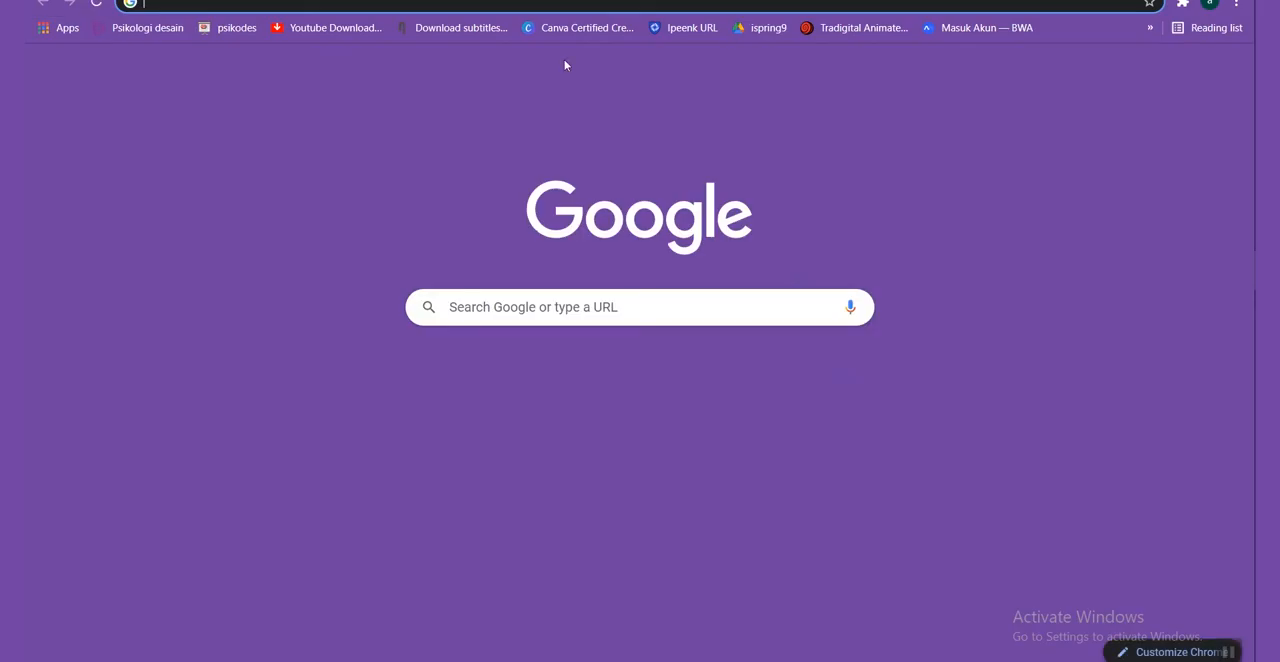
left_click(486, 309)
type("aplikasi komputer")
key("Return")
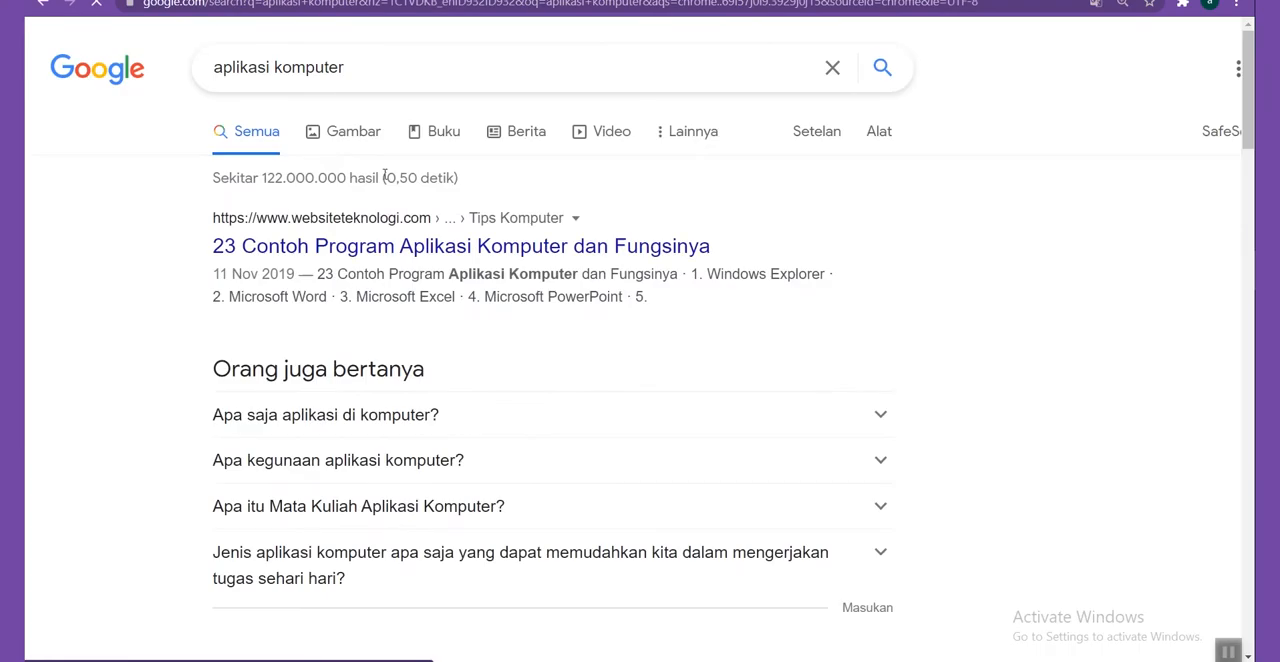
left_click(346, 131)
left_click(869, 121)
left_click(242, 162)
left_click(262, 232)
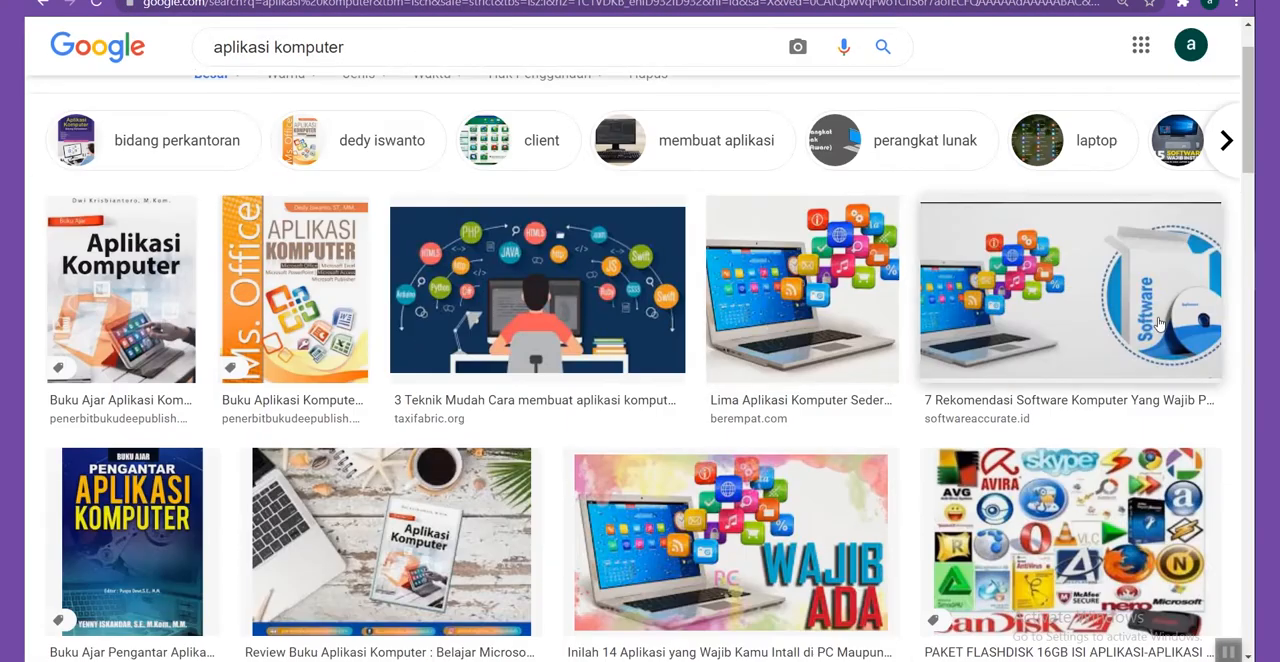
Open the image "Kesimpulan dari Aplikasi Komputer" from the results and save it as download in the 2 figma folder.
scroll(1000, 317, "down", 5)
left_click(1000, 317)
right_click(940, 229)
left_click(1005, 402)
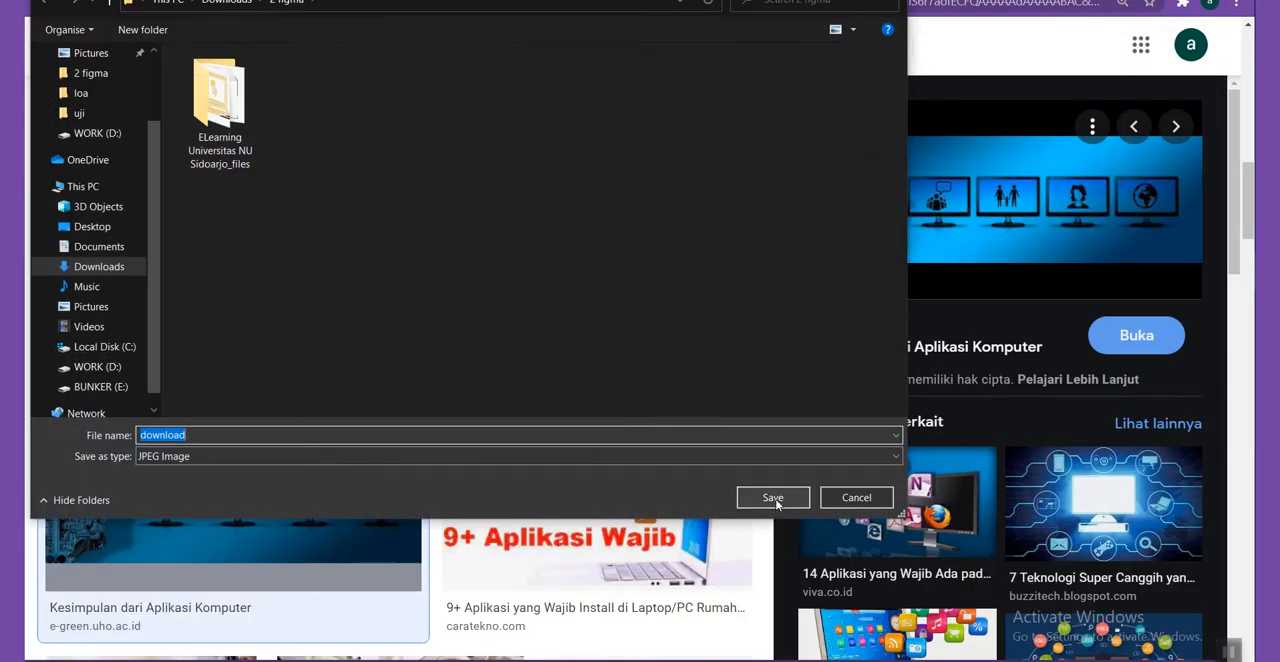
left_click(768, 499)
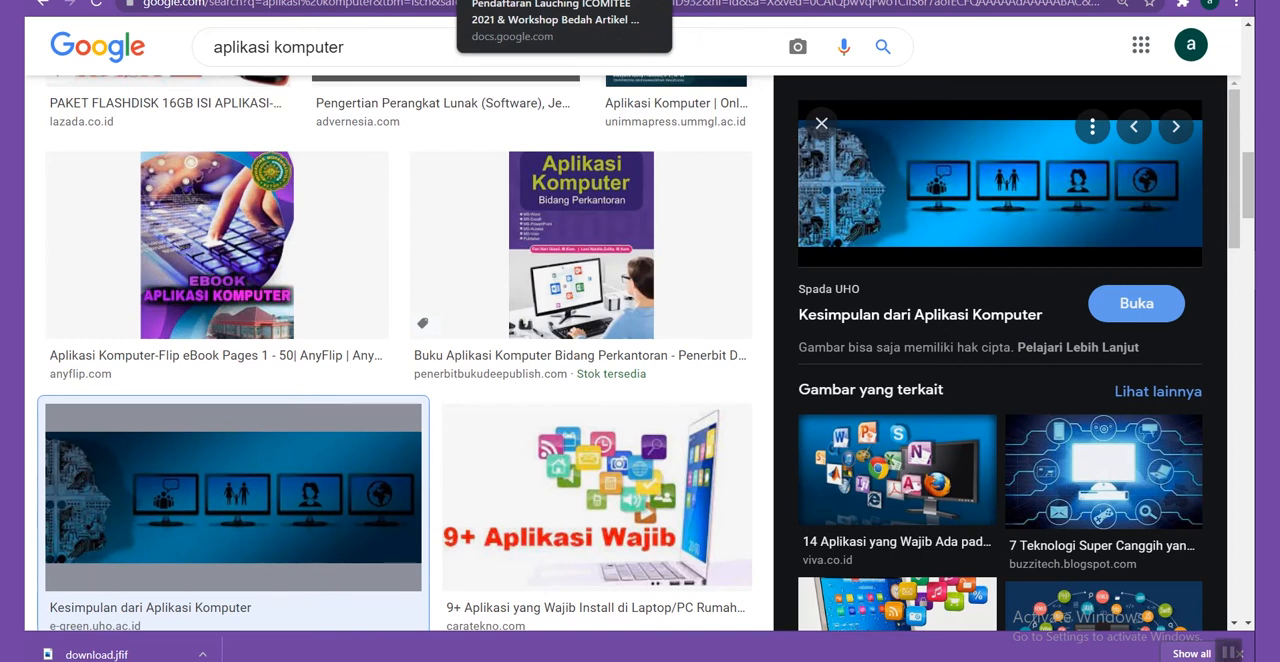
Return to the Classroom photo upload and try to upload two different image files from the computer.
left_click(580, 0)
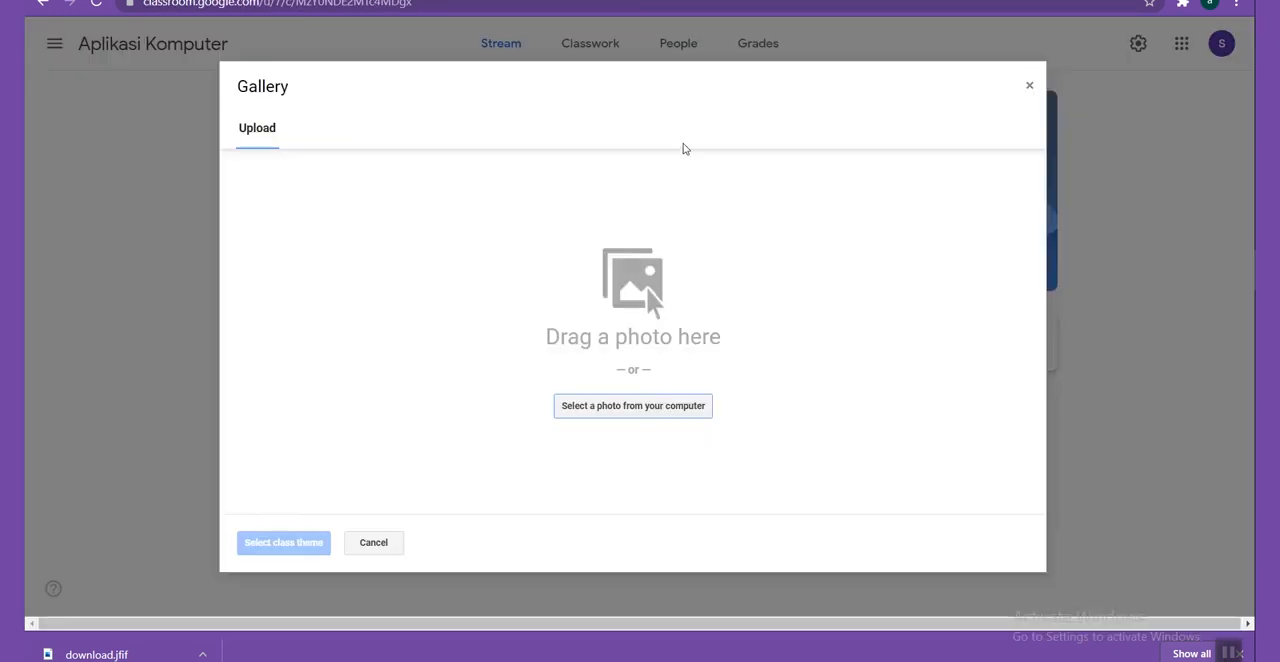
left_click(606, 406)
double_click(334, 322)
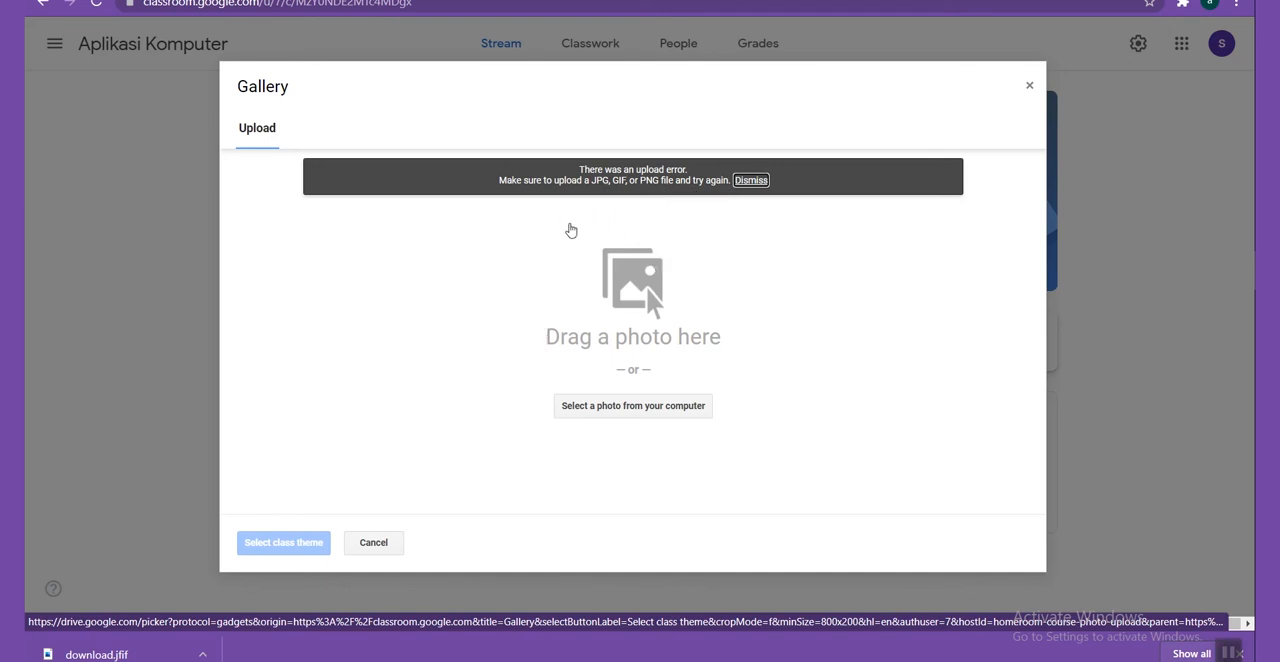
left_click(651, 408)
scroll(396, 338, "down", 2)
double_click(322, 120)
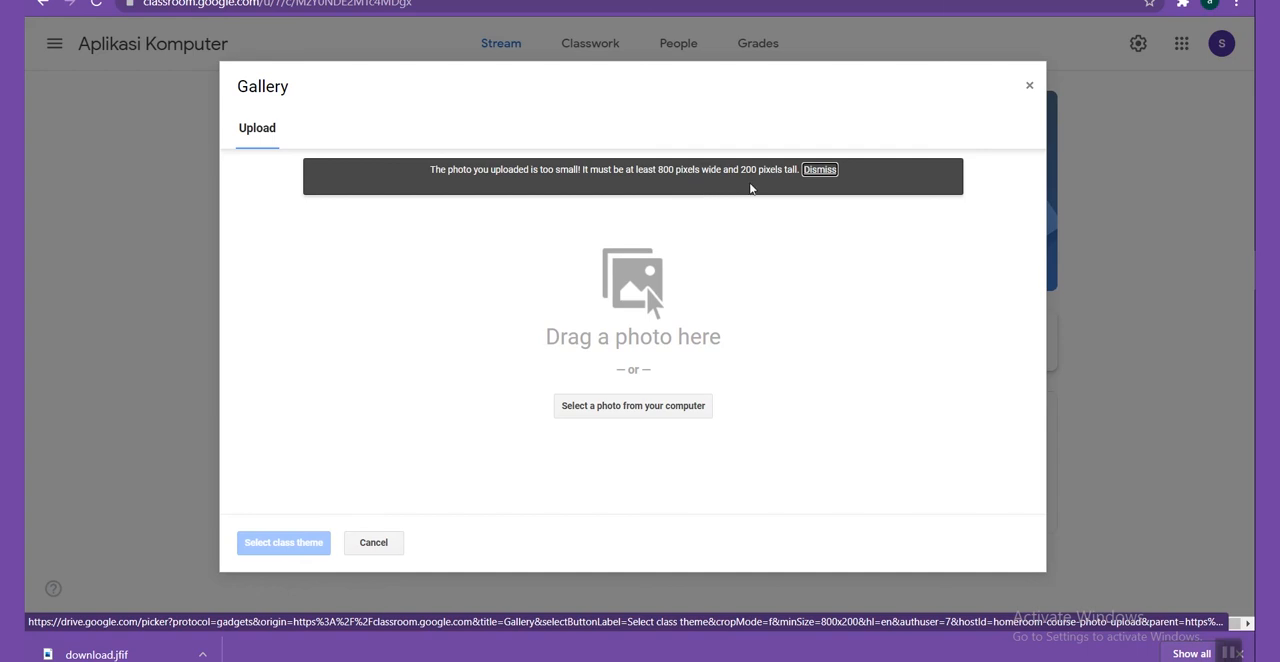
Upload swift_in_use_students_0.jpg, position its crop region over the laptops, and apply it as the class header.
left_click(634, 406)
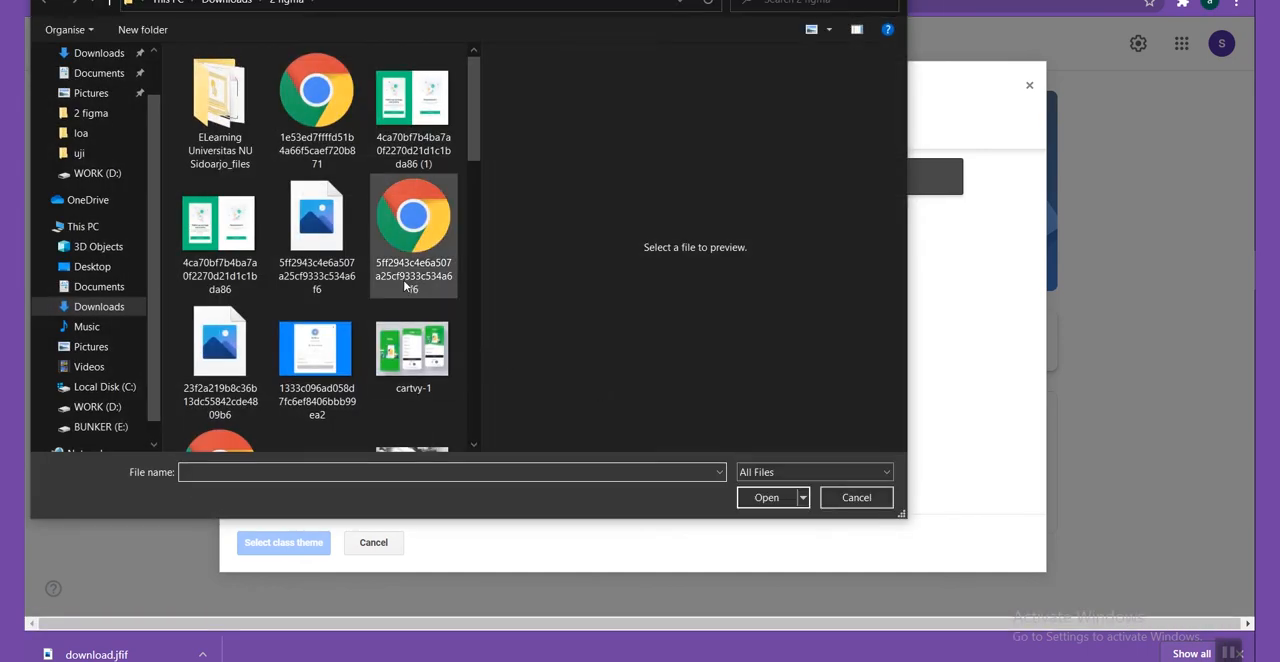
scroll(401, 283, "up", 4)
scroll(368, 237, "down", 7)
left_click(315, 180)
left_click(217, 271)
left_click(767, 497)
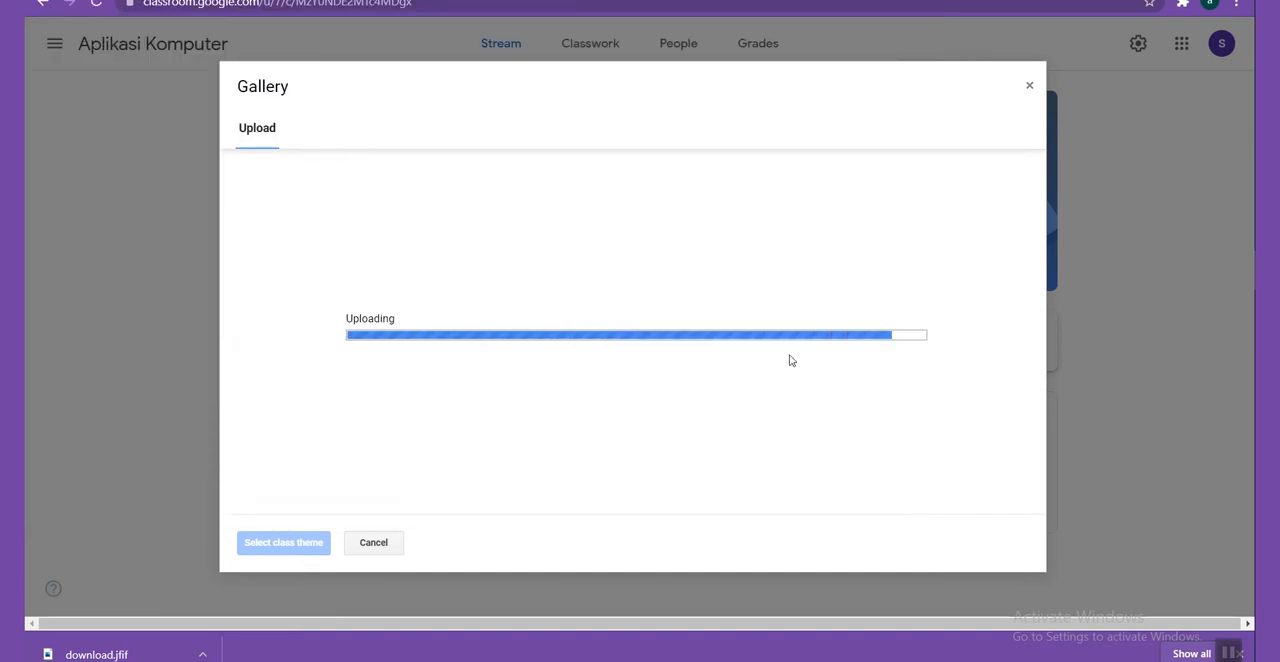
mouse_move(660, 346)
left_mouse_down()
mouse_move(656, 389)
mouse_move(654, 313)
mouse_move(605, 281)
mouse_move(703, 280)
mouse_move(674, 262)
mouse_move(652, 330)
mouse_move(670, 330)
mouse_move(668, 352)
mouse_move(675, 340)
left_mouse_up()
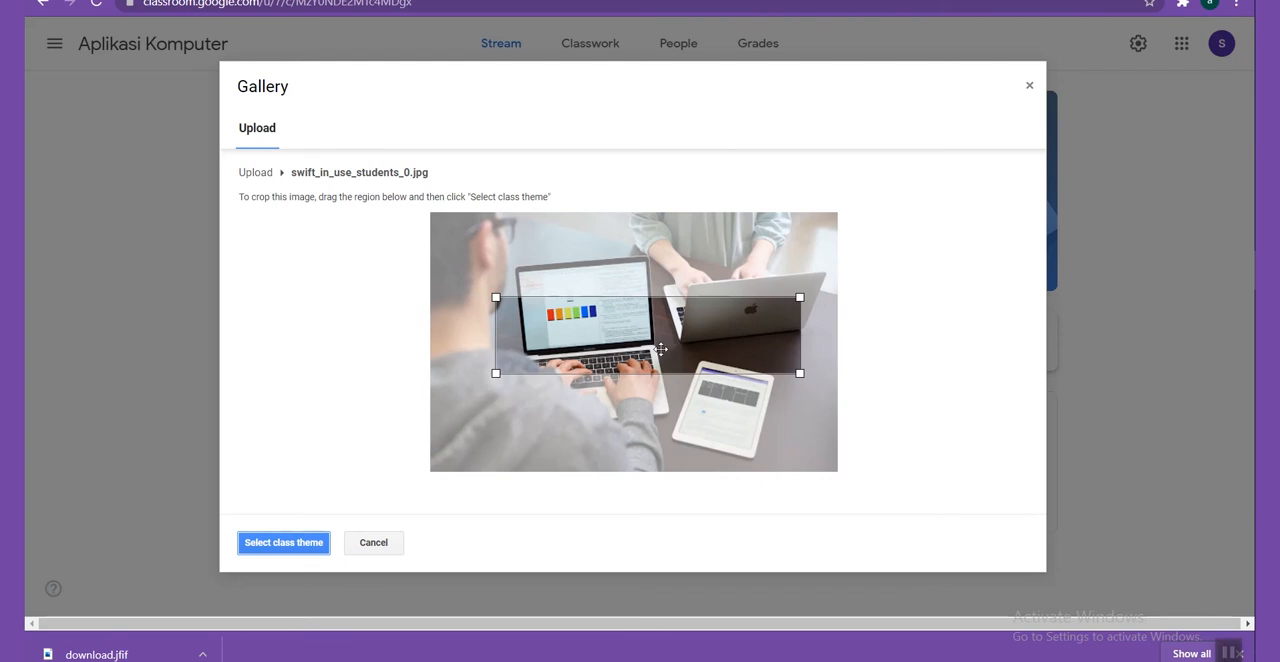
left_click(295, 541)
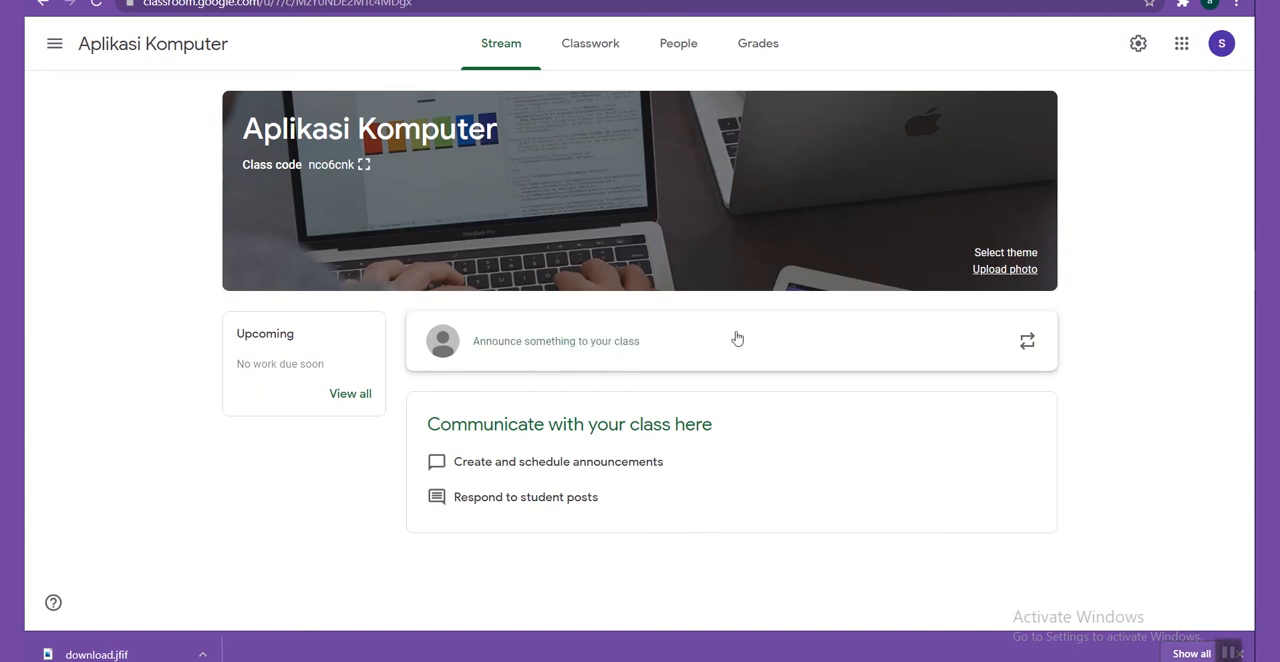
Write the class announcement "Selamat datang, selamat belajar" and look at its attachment options without adding any.
left_click(520, 350)
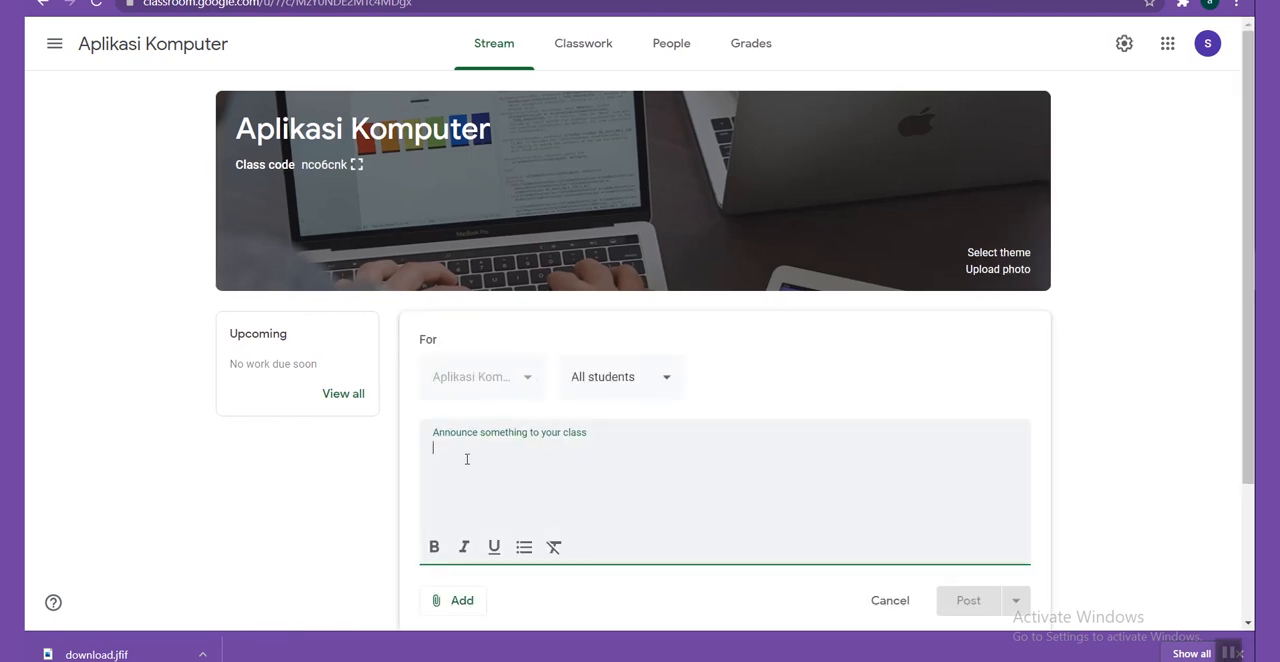
type("Selamat datang")
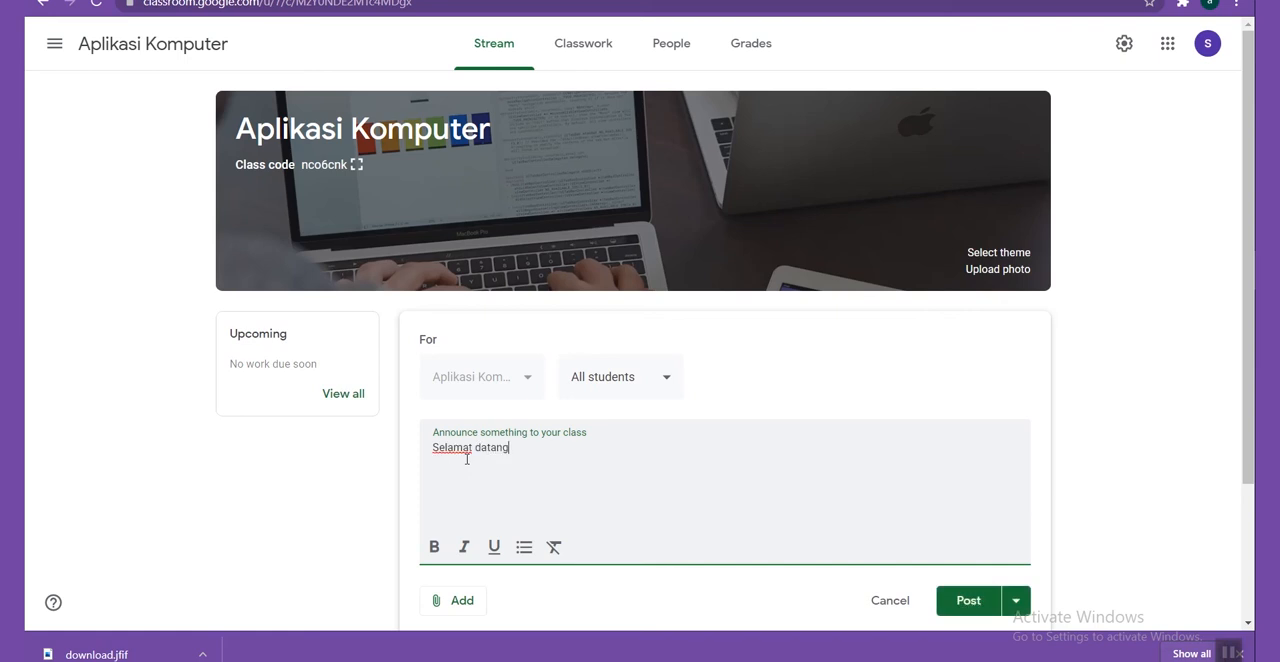
type(", selamat belajar")
scroll(488, 480, "down", 1)
left_click(445, 518)
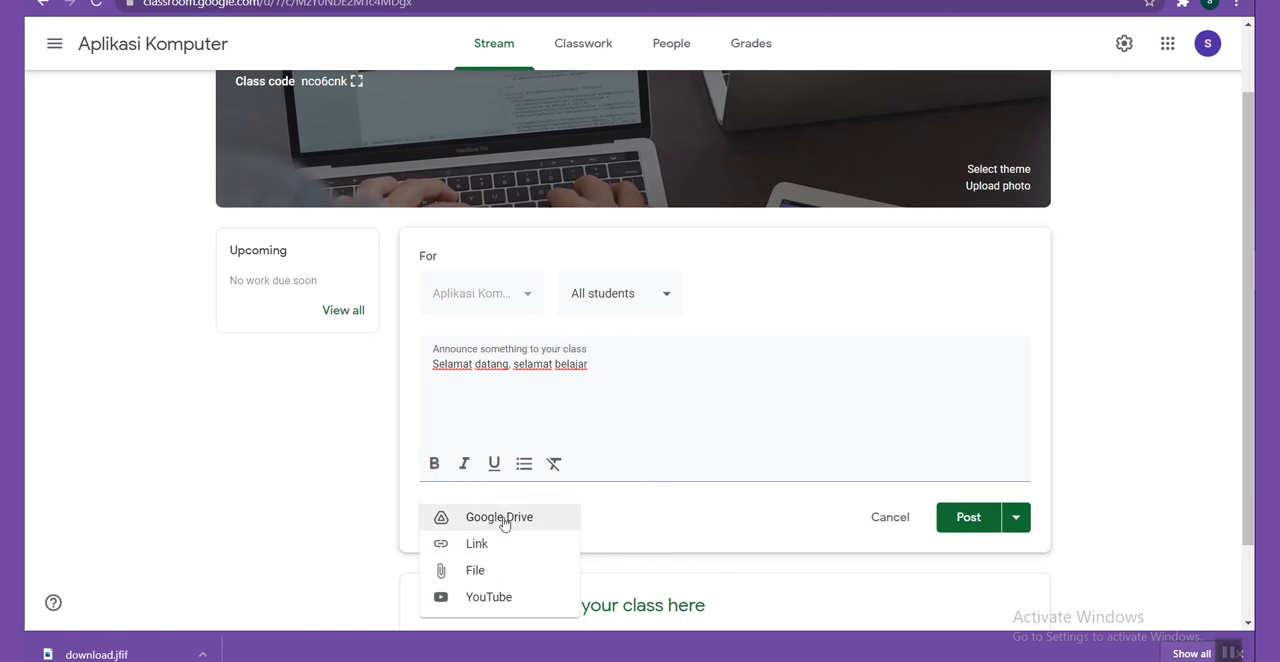
left_click(655, 505)
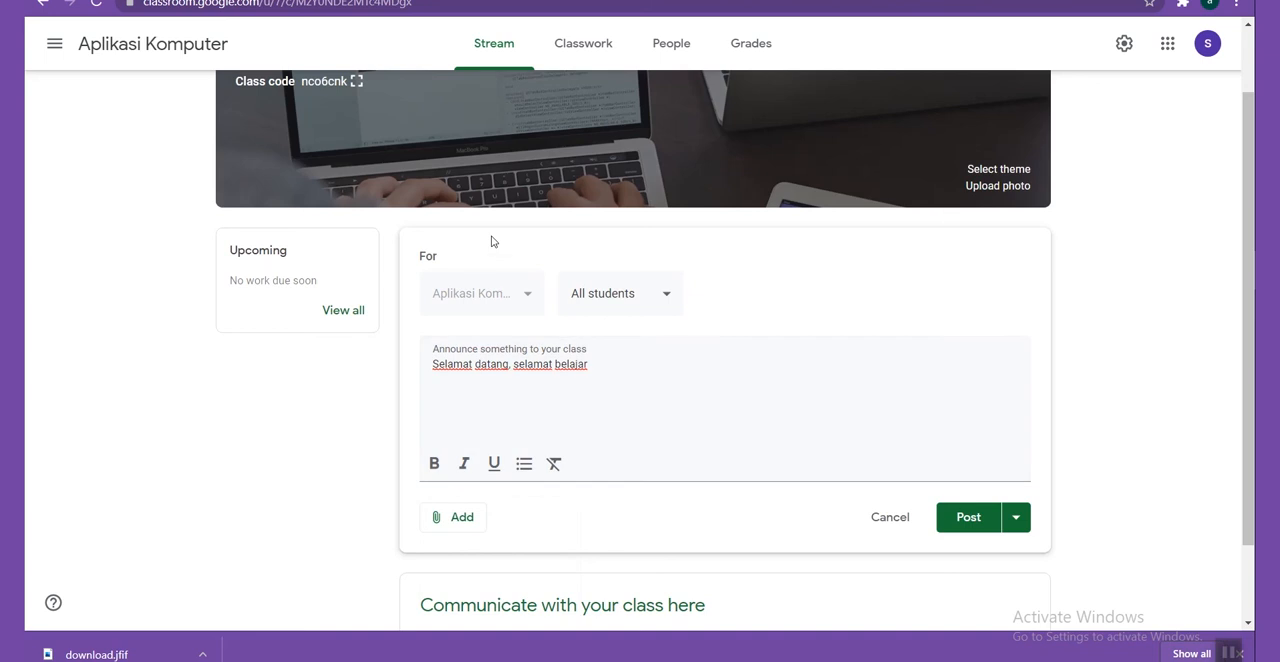
Check the announcement's recipients, keeping All students, and post it without adding a class comment.
left_click(648, 305)
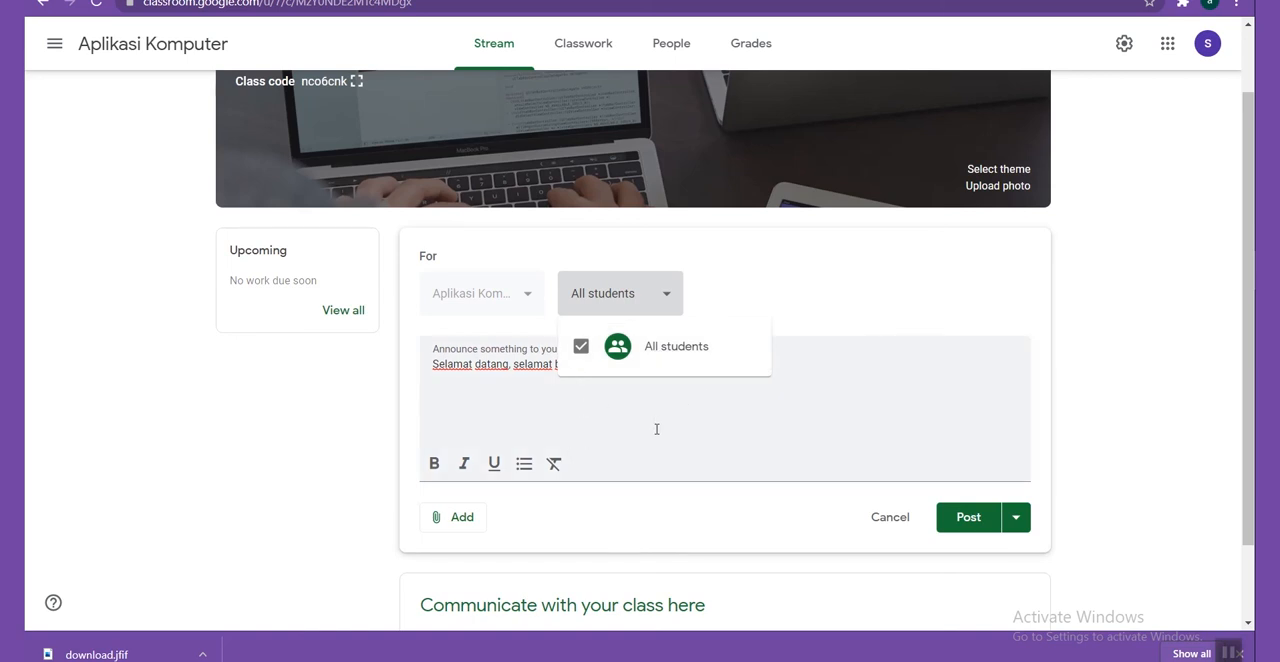
left_click(814, 305)
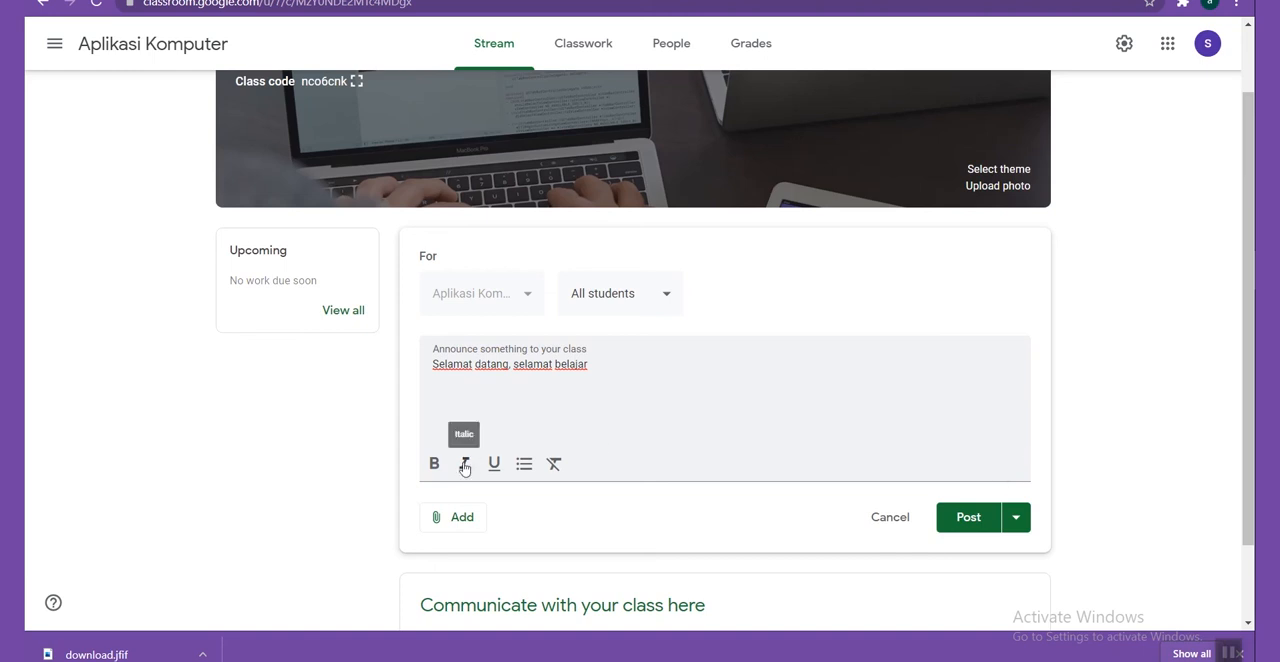
left_click(966, 519)
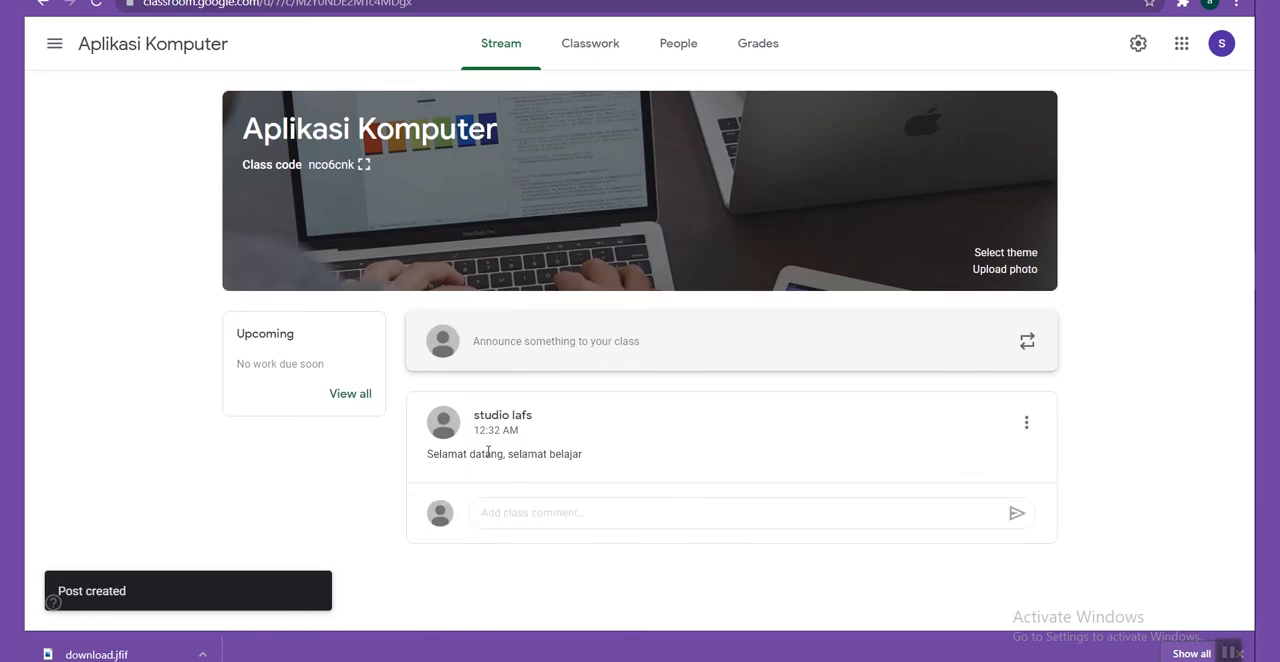
left_click(738, 510)
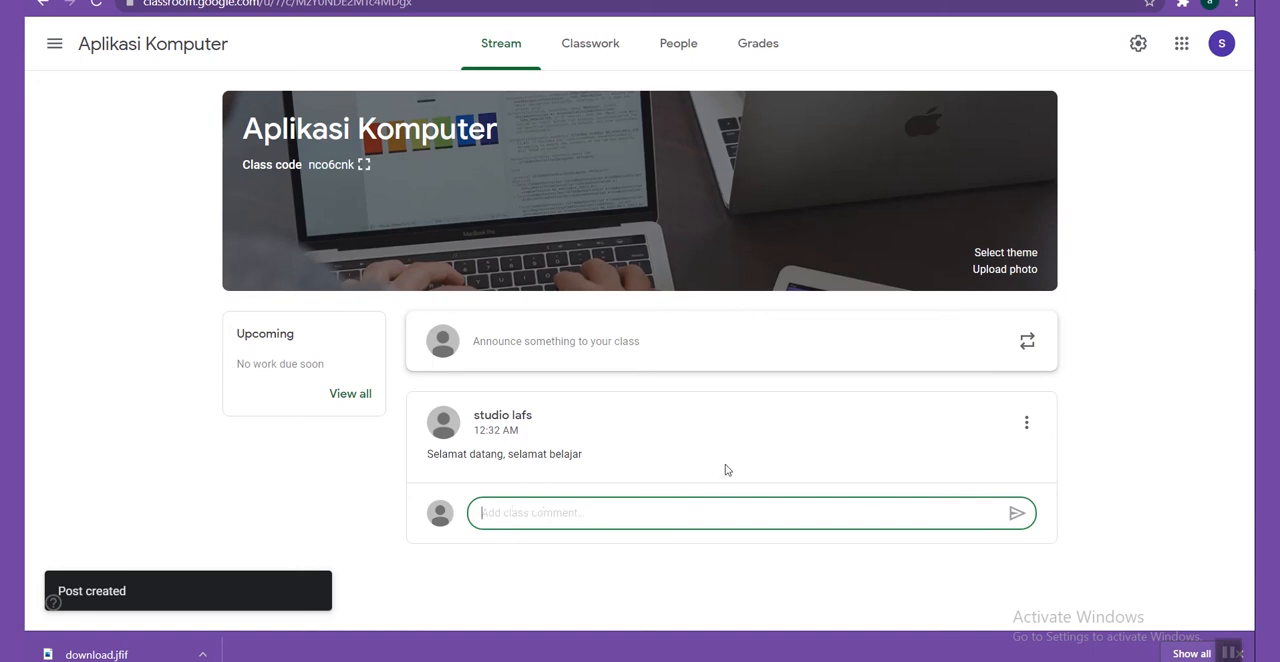
left_click(391, 450)
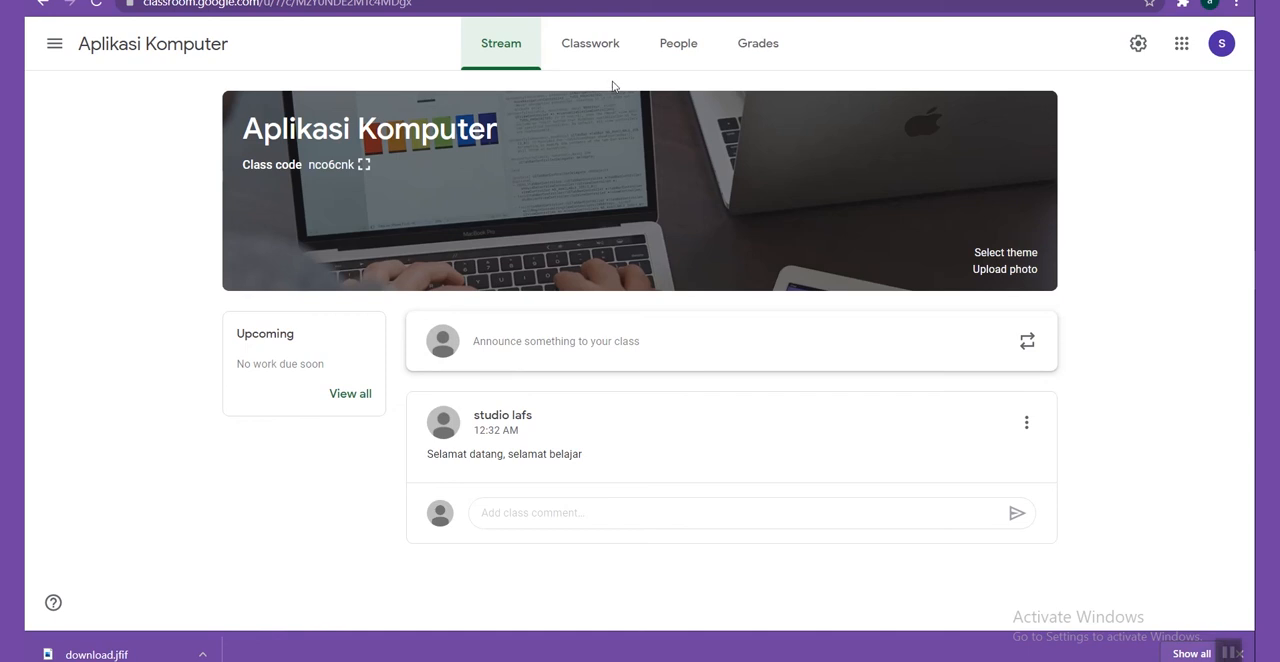
Look at the kinds of items that can be created in the class's Classwork section, without creating any.
left_click(567, 56)
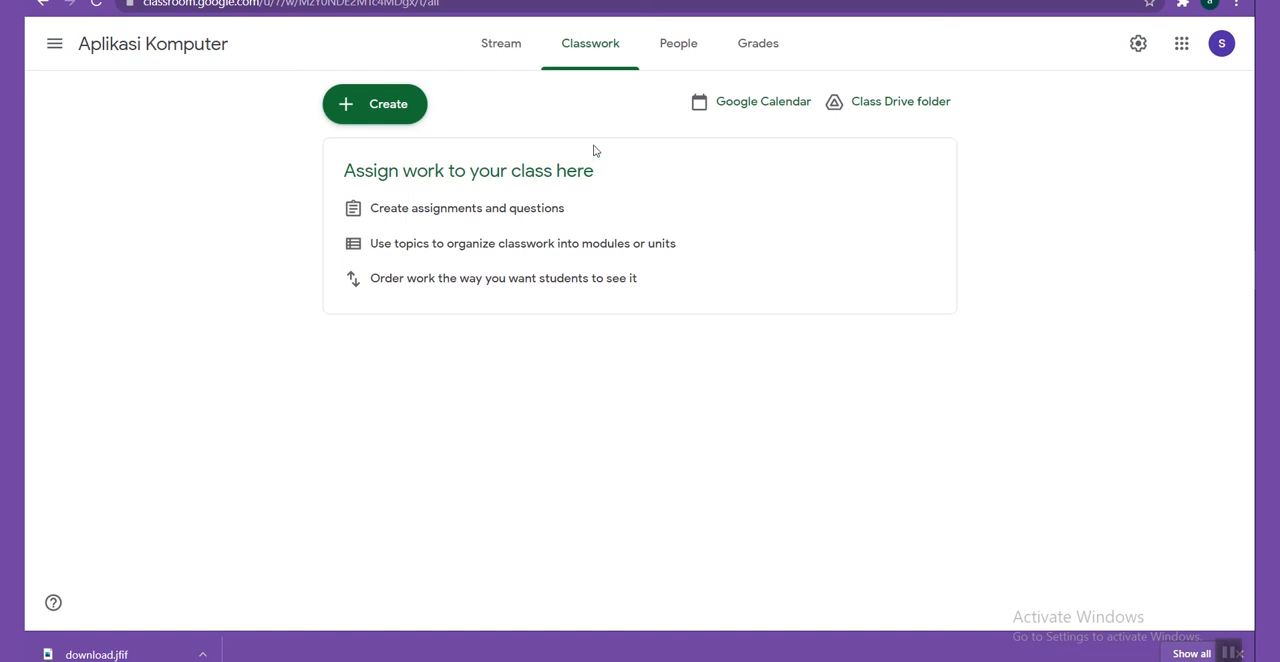
left_click(383, 121)
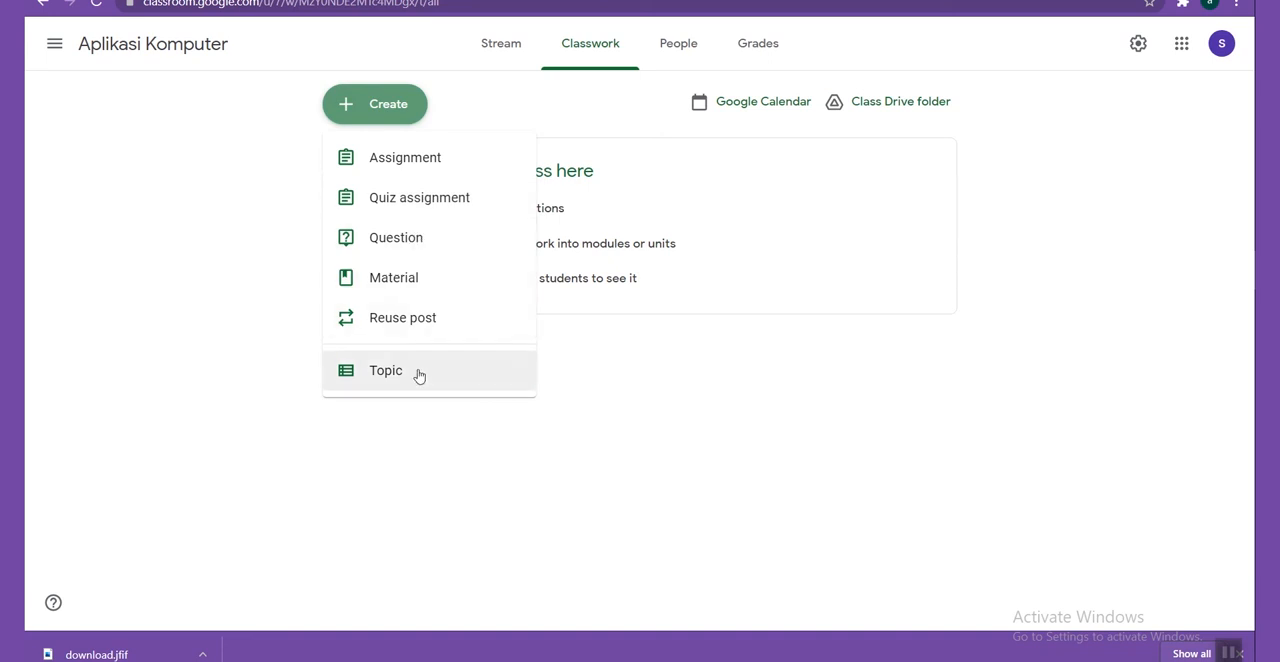
left_click(634, 366)
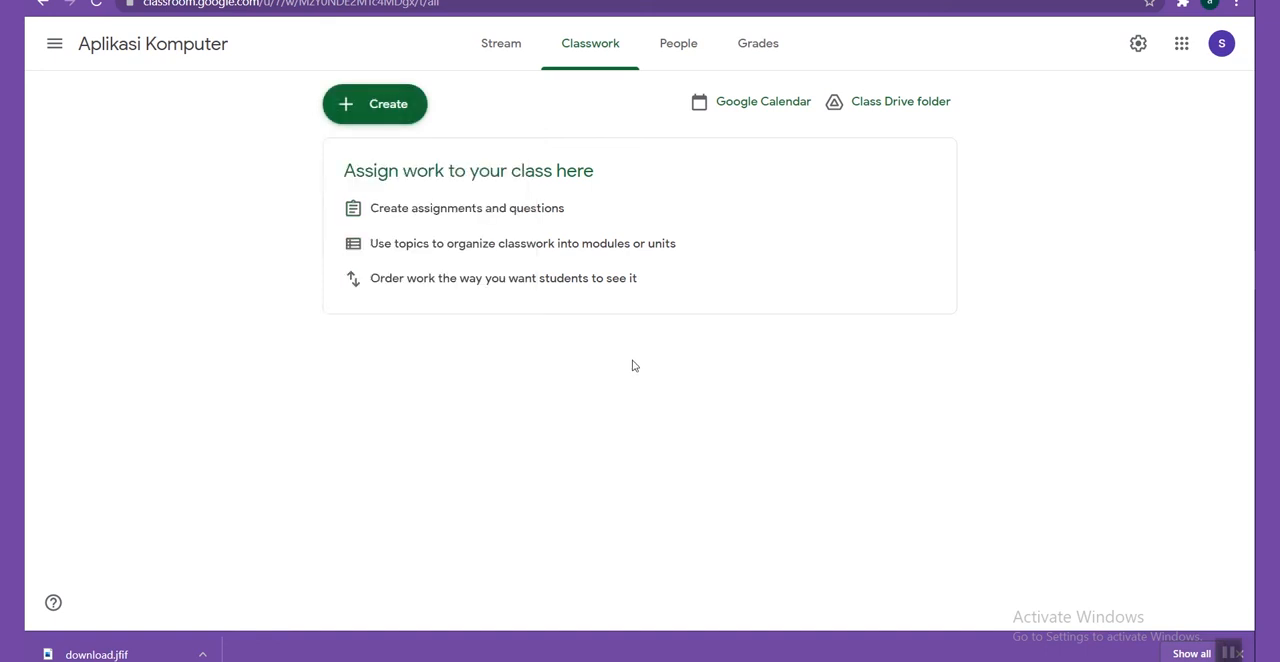
Examine the class's teacher and student lists and the teacher invitation form, and close the form without inviting anyone.
left_click(688, 50)
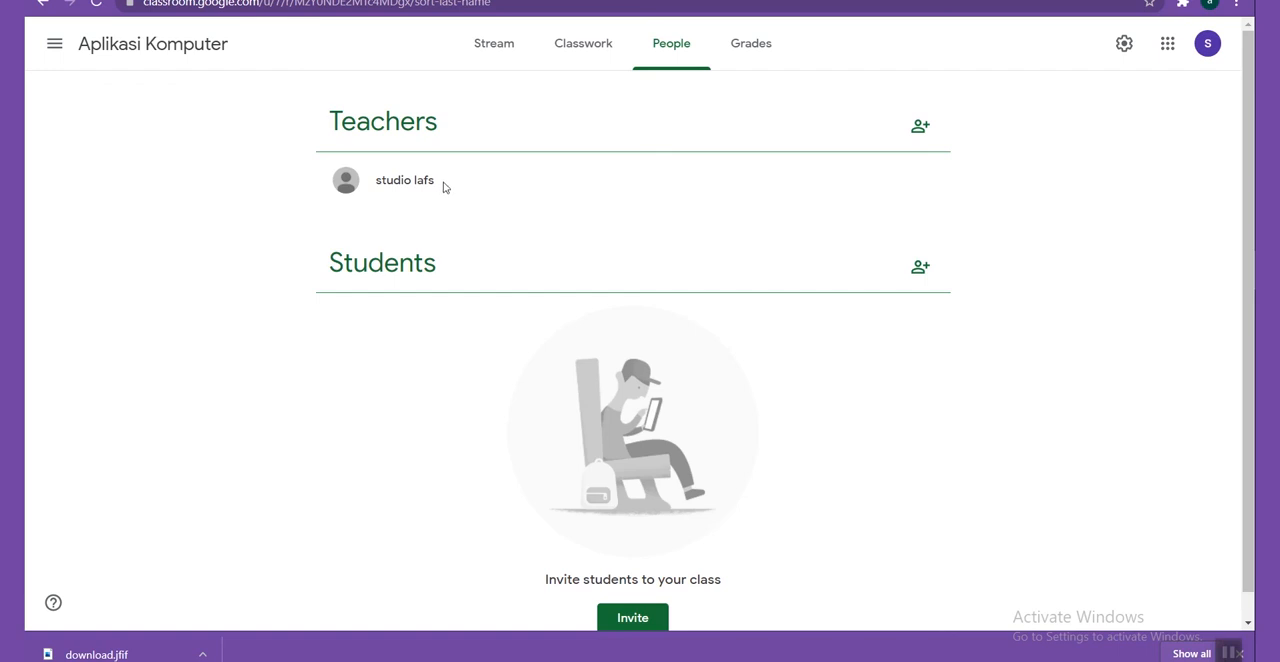
left_click(928, 128)
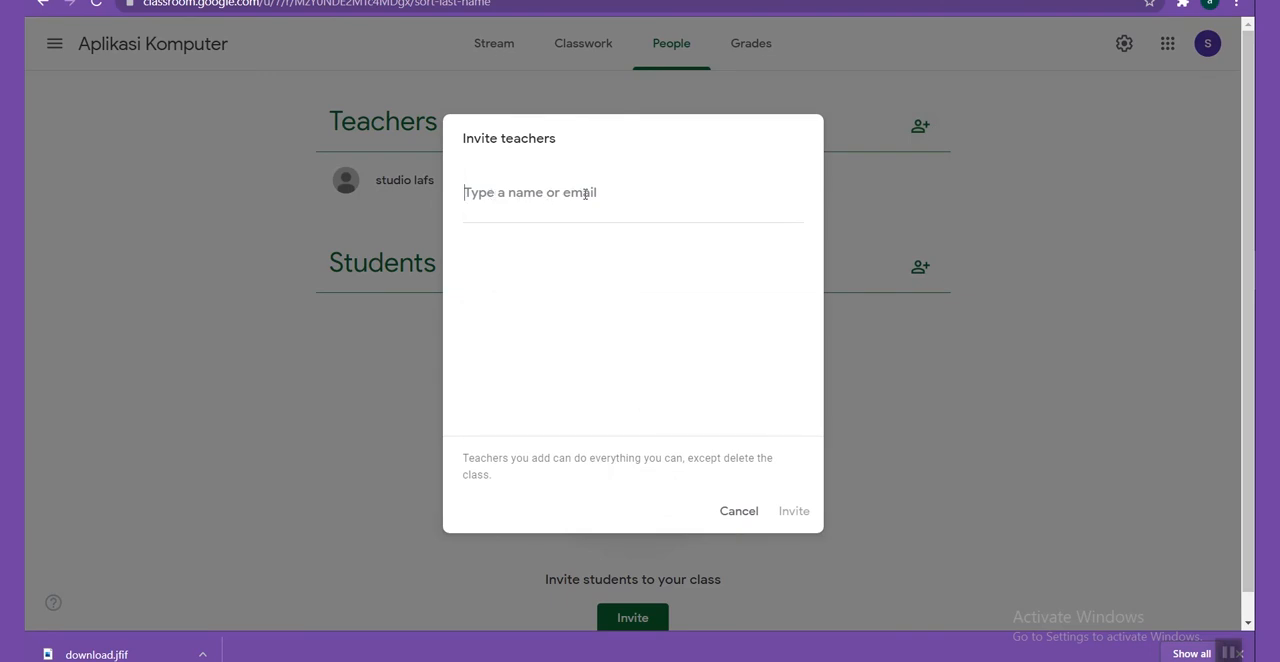
left_click(750, 515)
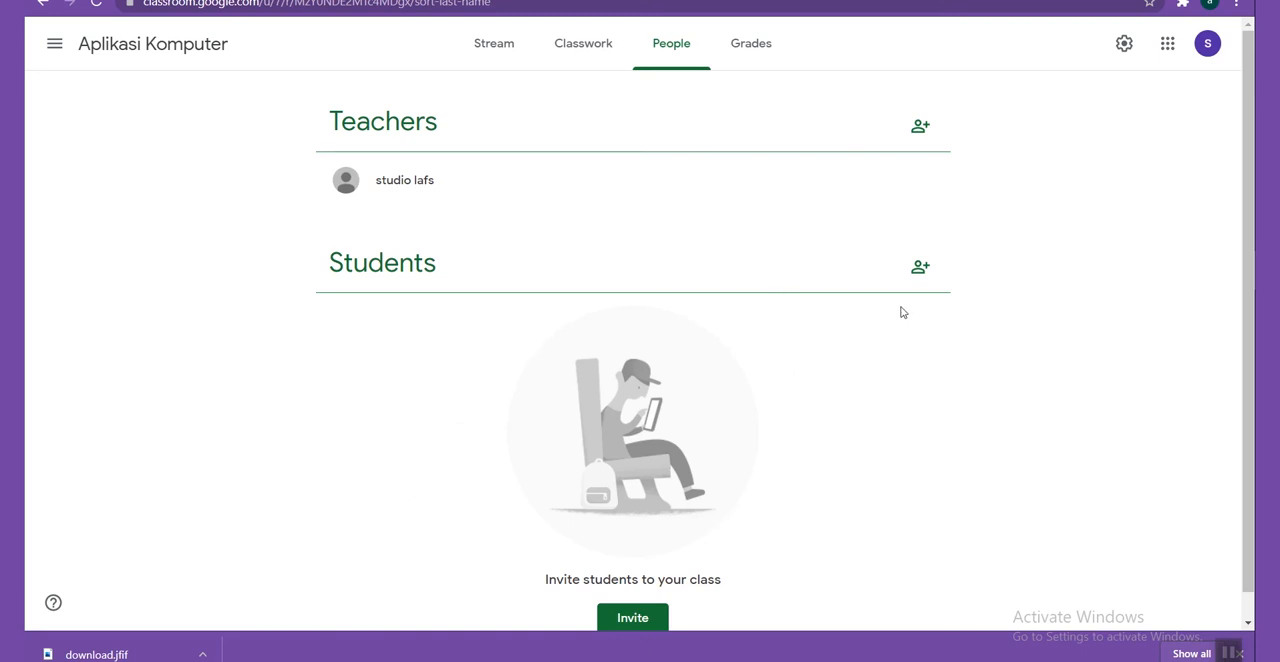
Check the student invitation form without inviting anyone, and look at the class's Grades section.
left_click(916, 274)
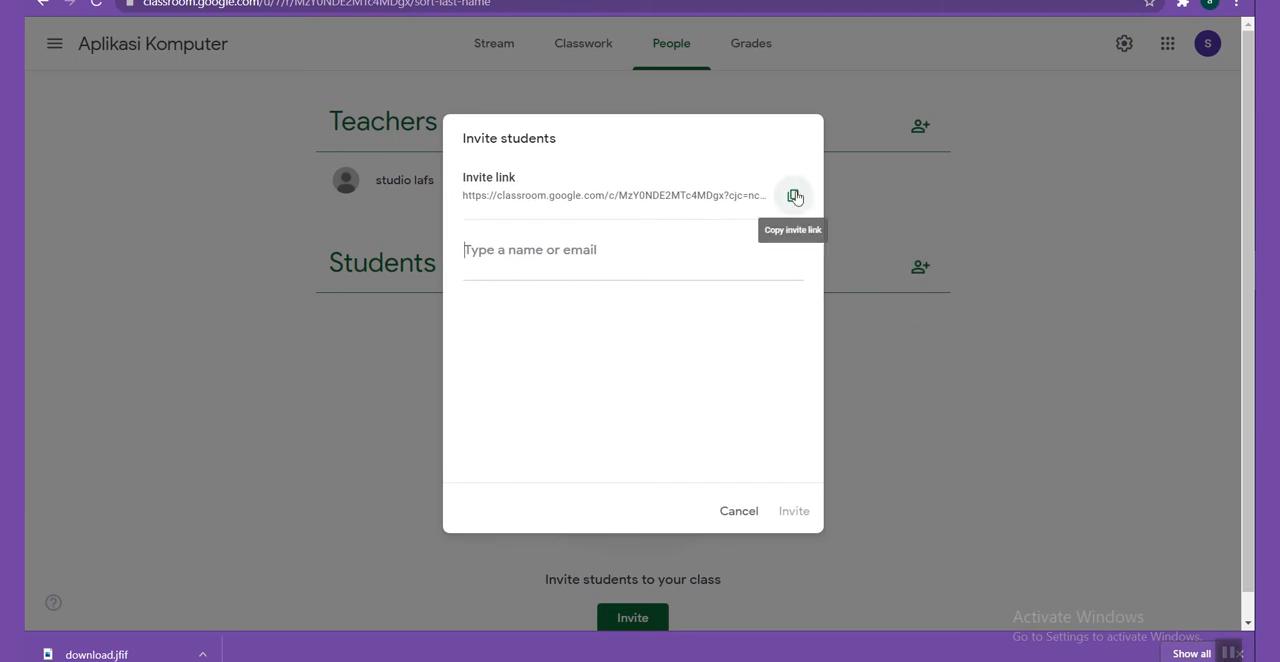
left_click(737, 512)
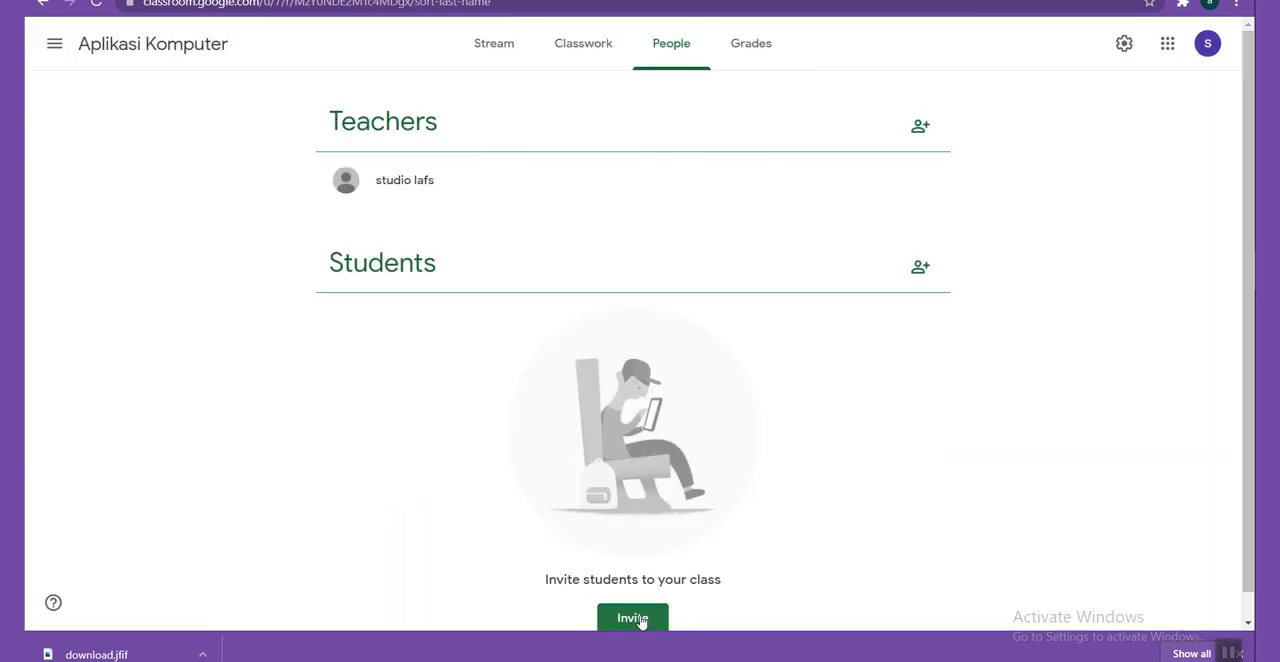
left_click(641, 618)
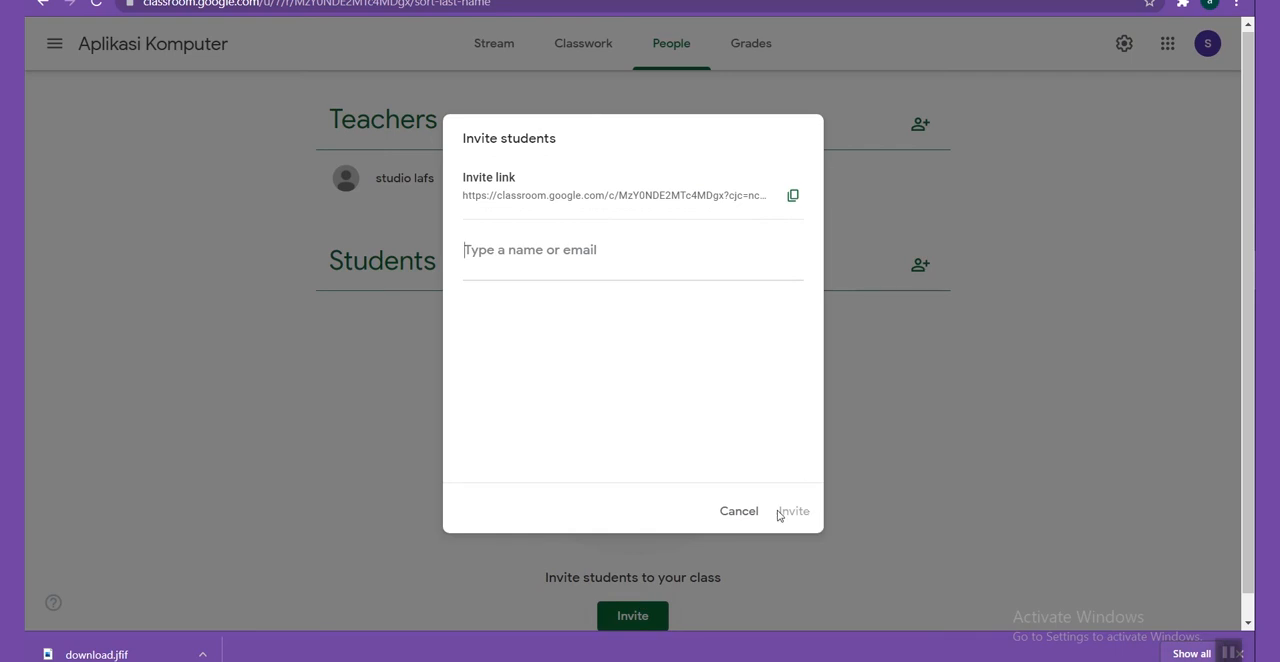
left_click(740, 512)
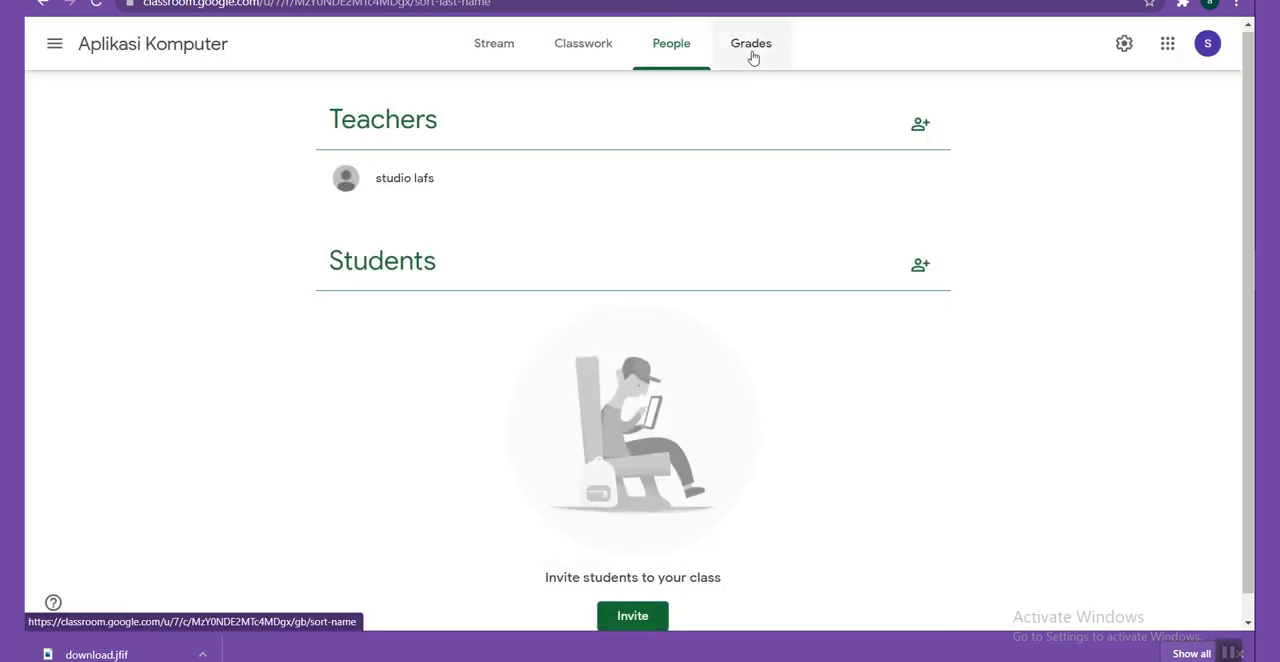
left_click(754, 50)
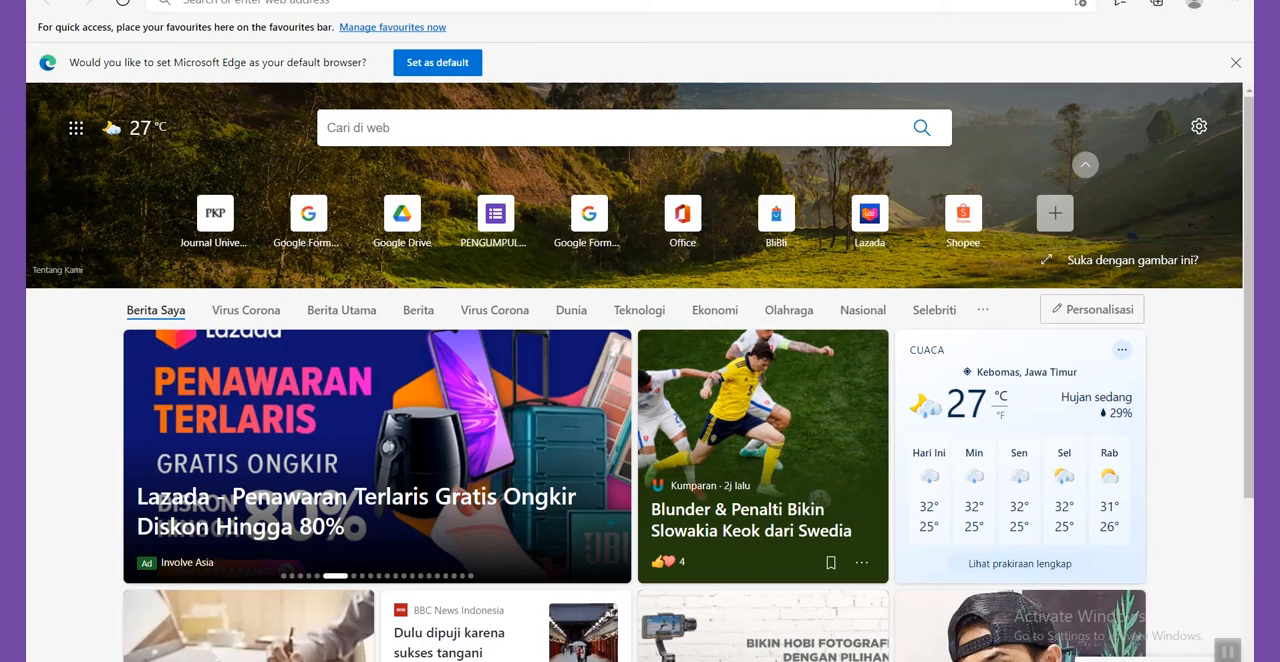
Switch to Microsoft Edge and open Google Classroom there, declining the offer to translate the page from Indonesian.
mouse_move(1268, 274)
left_click(1227, 272)
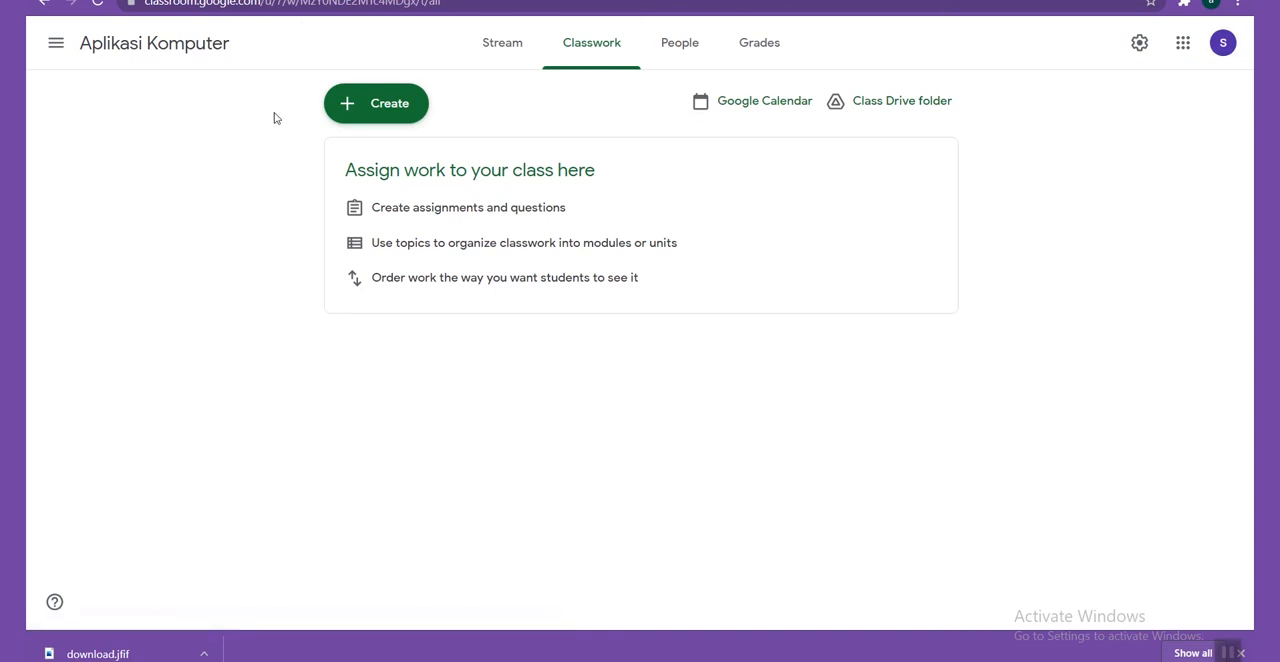
mouse_move(1268, 308)
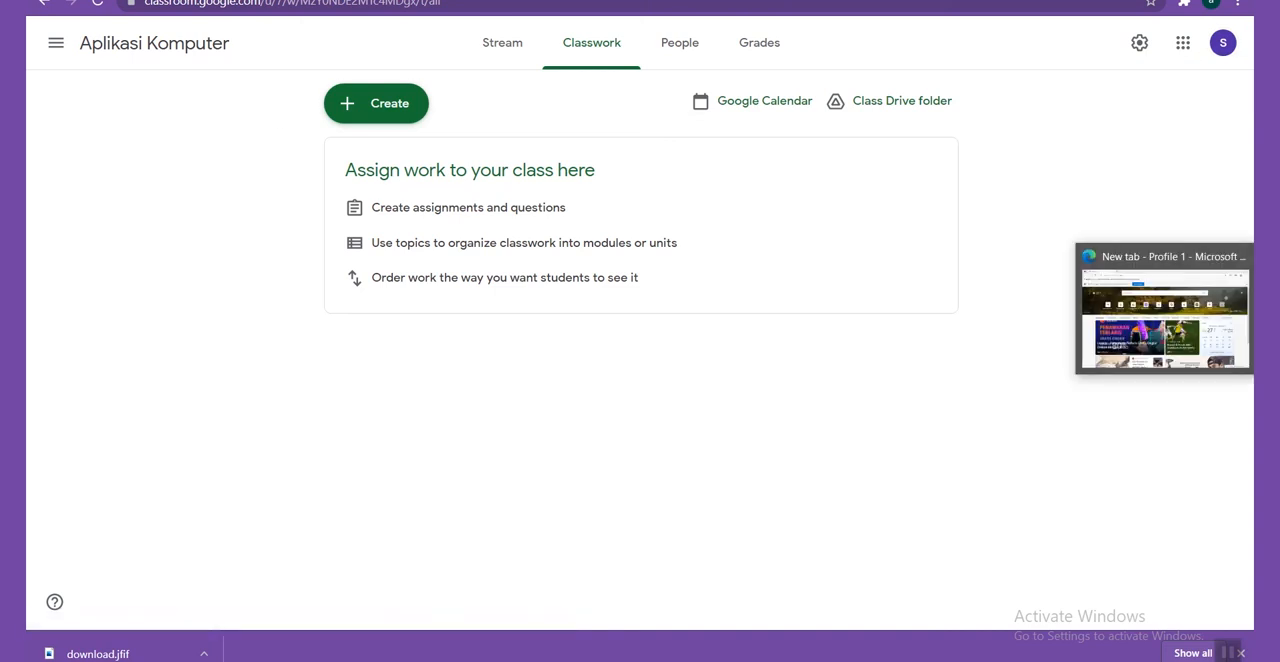
left_click(1268, 308)
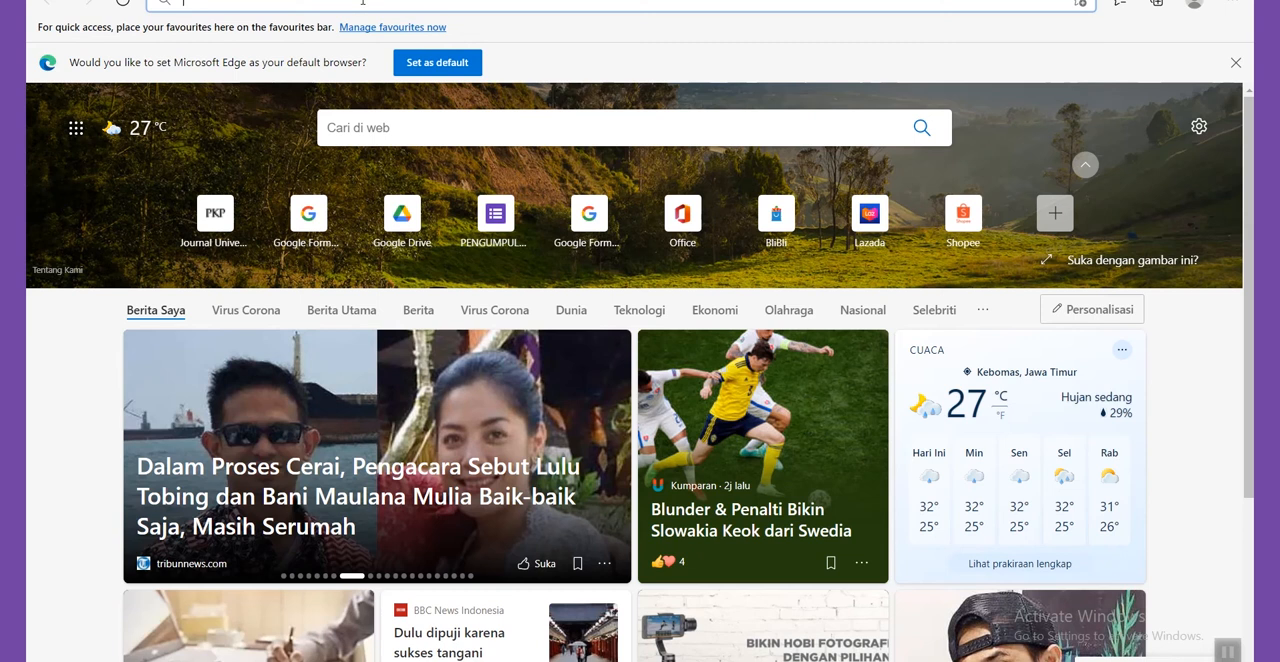
type("gOO")
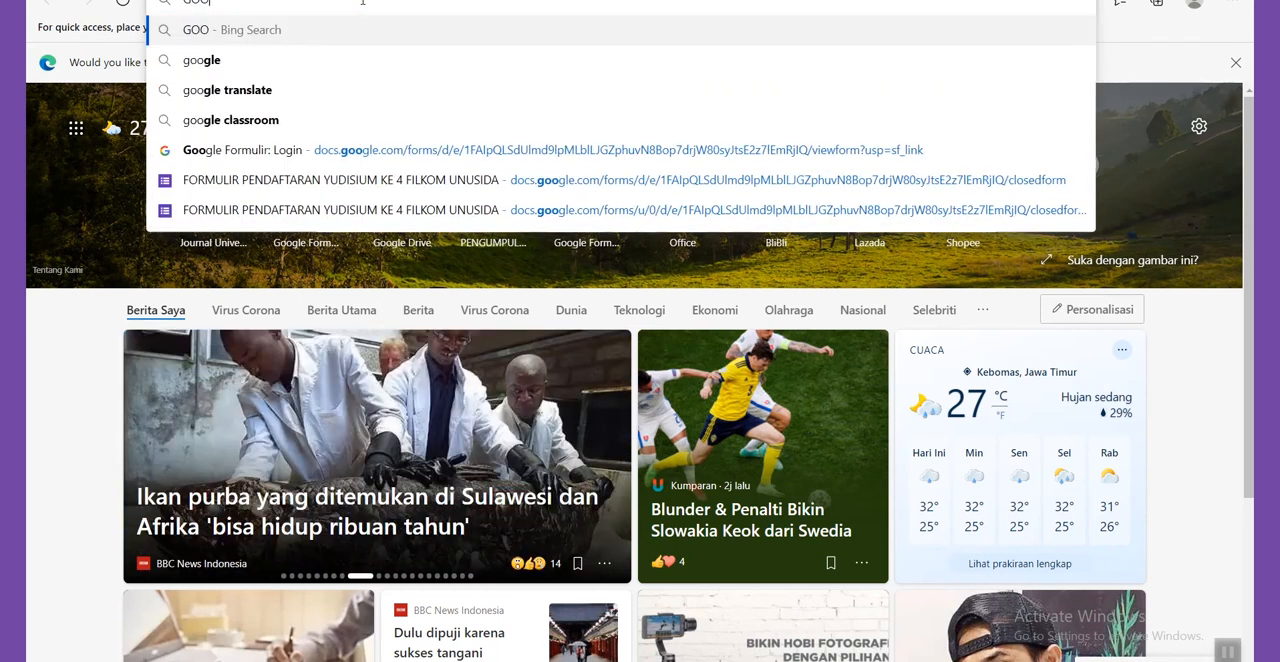
type("LE")
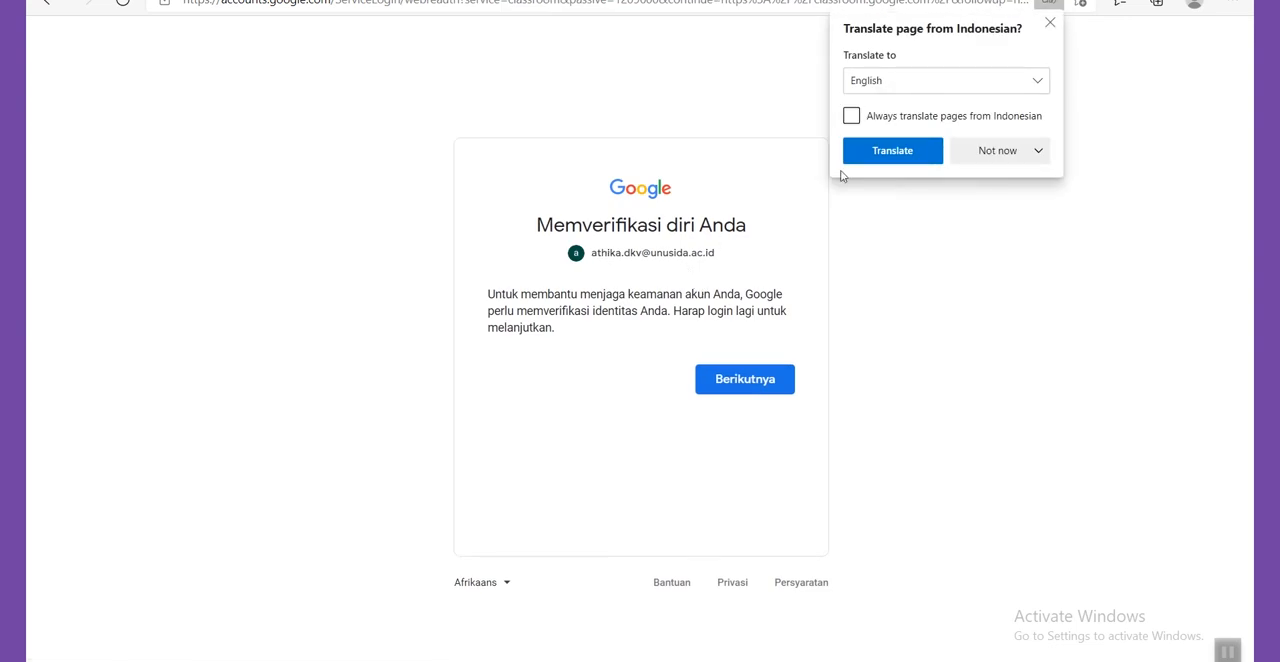
left_click(970, 152)
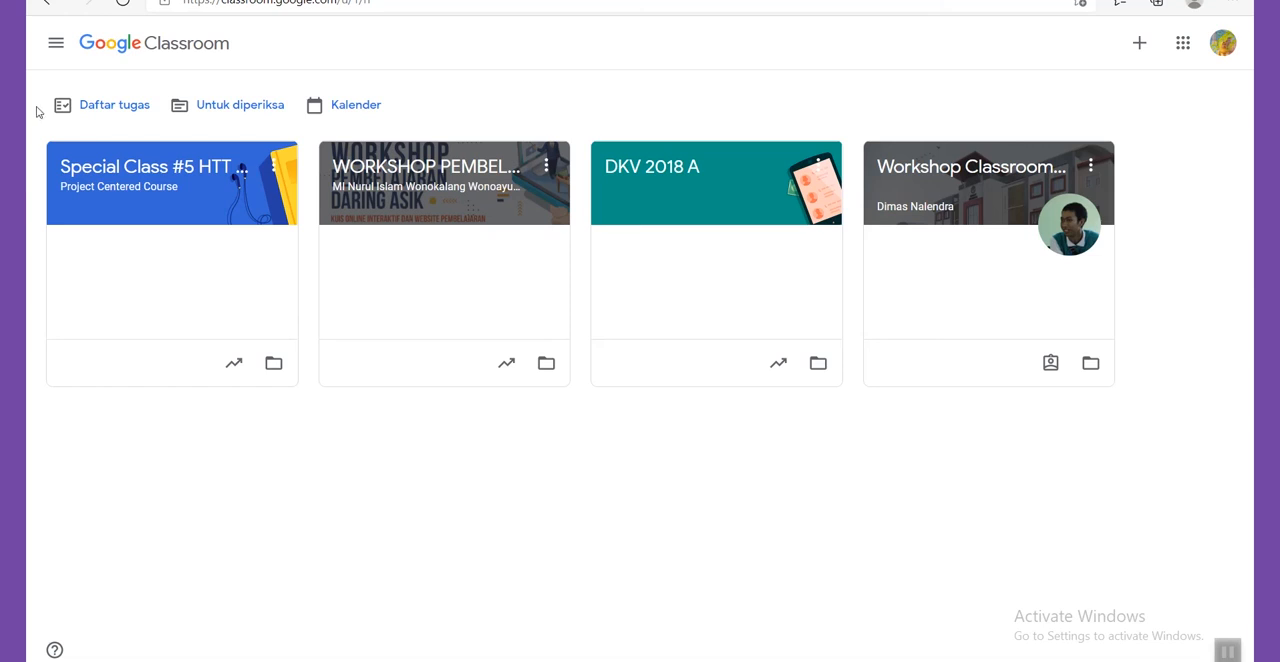
Start joining a class (Gabung ke kelas) from the student account and activate the class code entry.
left_click(1140, 46)
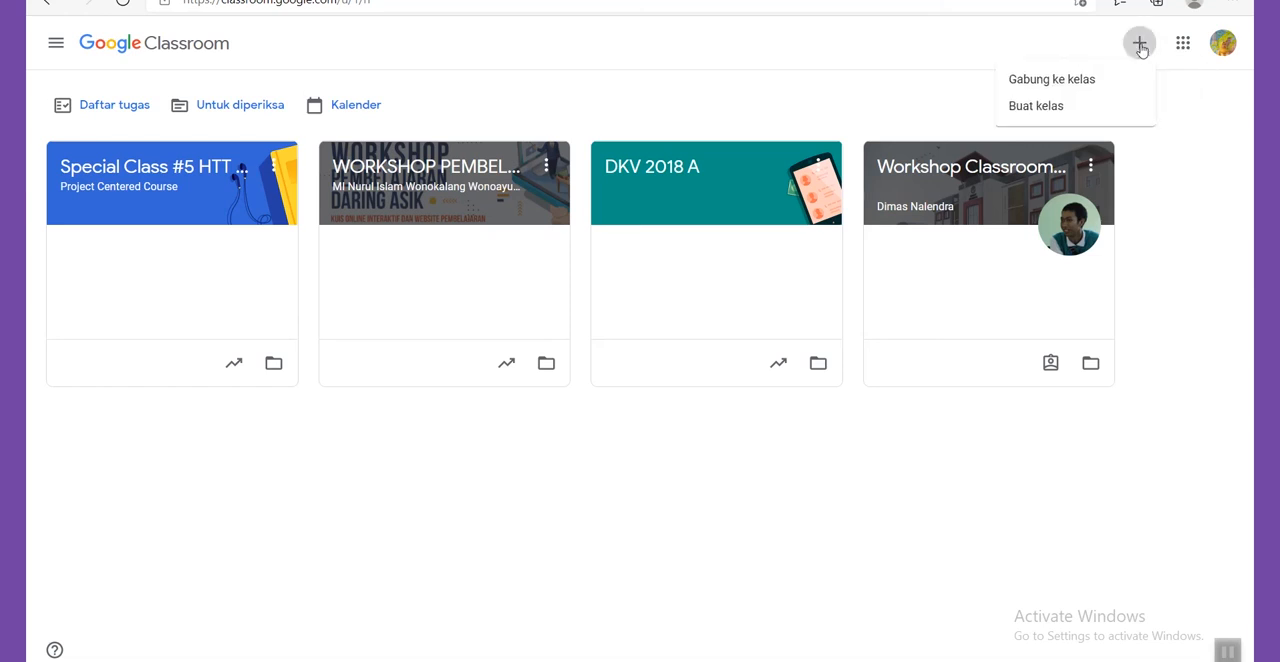
left_click(1072, 89)
left_click(555, 310)
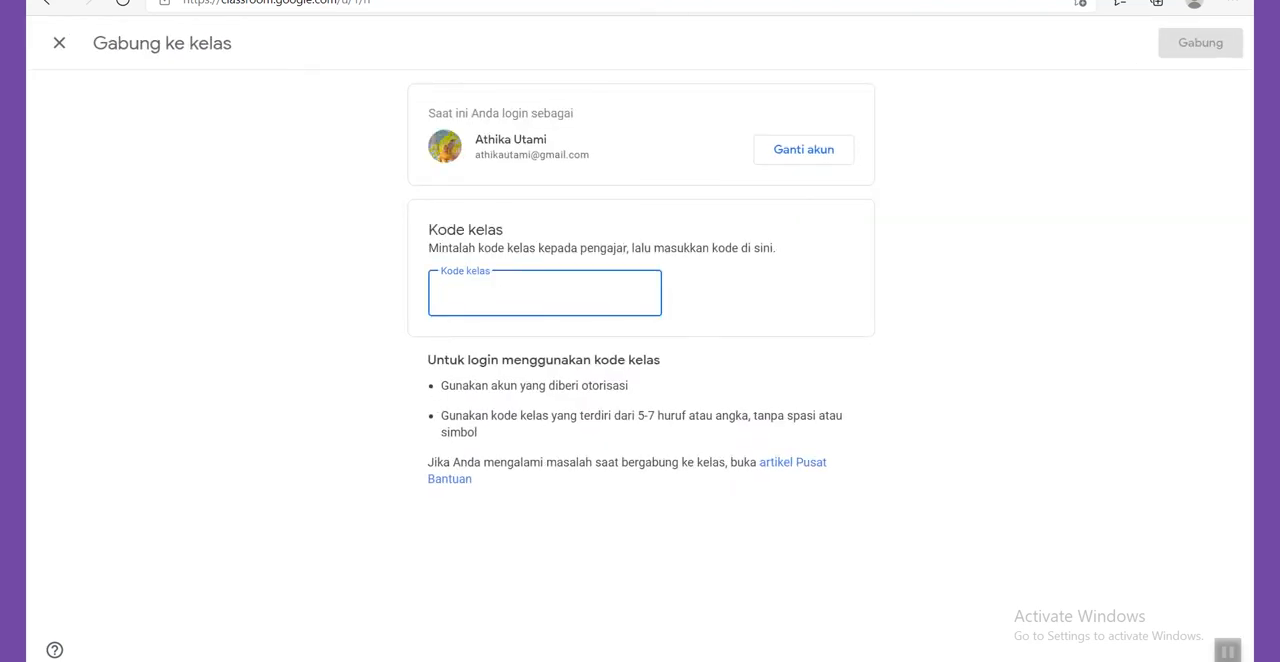
Switch to the teacher's Chrome window and copy the class code from the Aplikasi Komputer Stream page.
mouse_move(1272, 270)
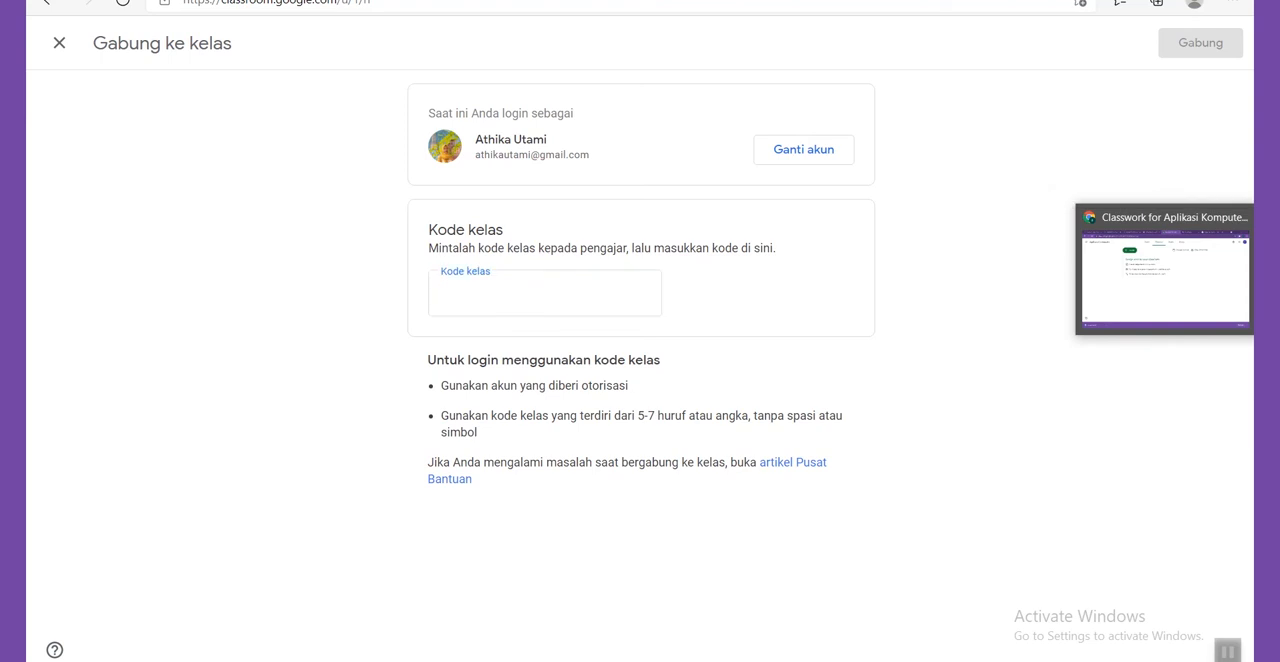
left_click(1163, 268)
left_click(502, 43)
double_click(333, 164)
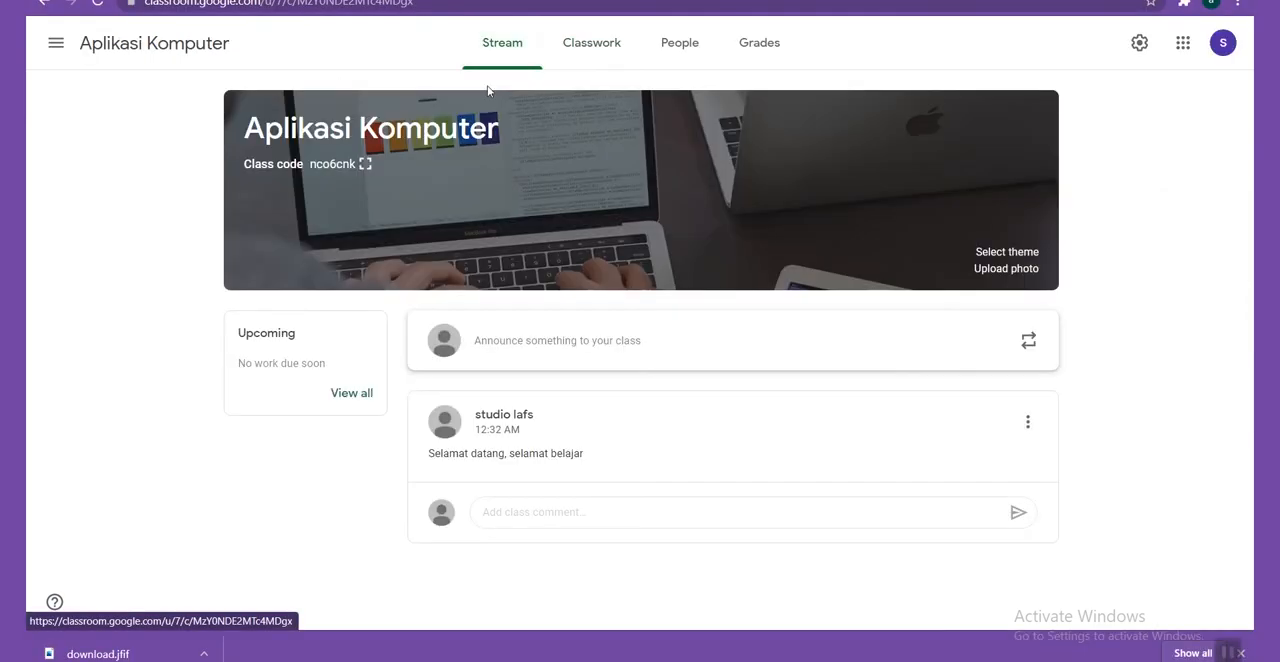
right_click(343, 170)
left_click(372, 175)
Return to Microsoft Edge, paste the class code as Kode kelas and join the class as a student.
key("alt+Tab")
right_click(493, 284)
left_click(540, 447)
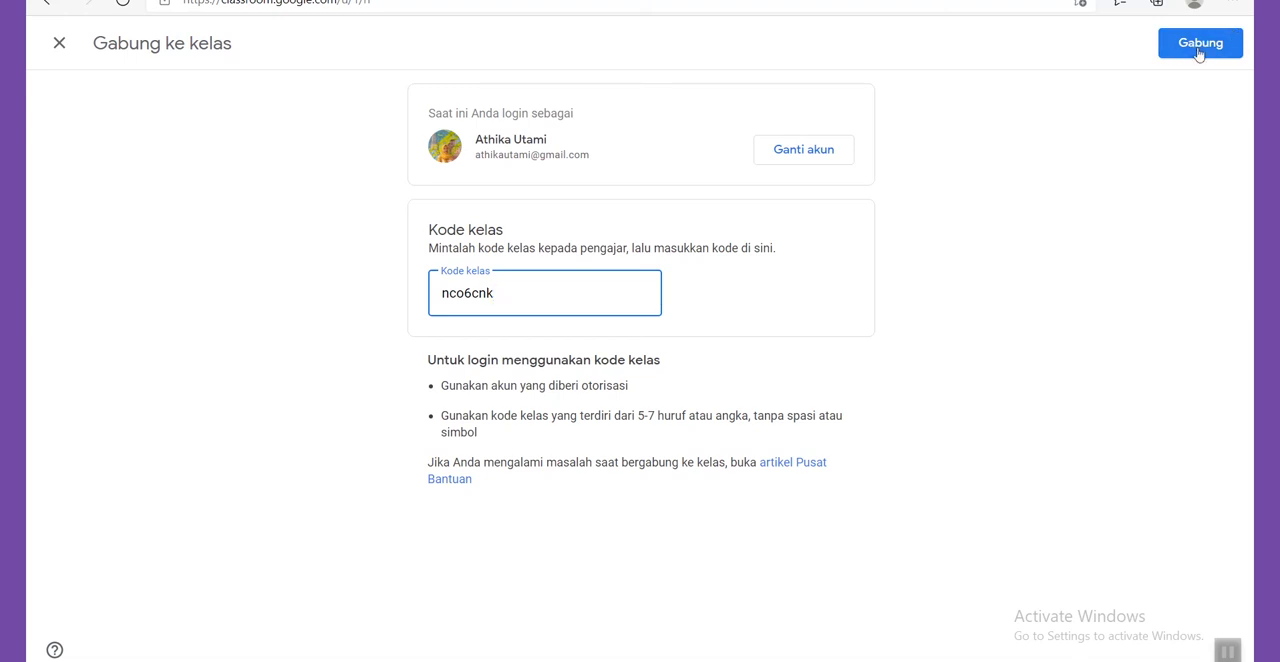
left_click(1200, 50)
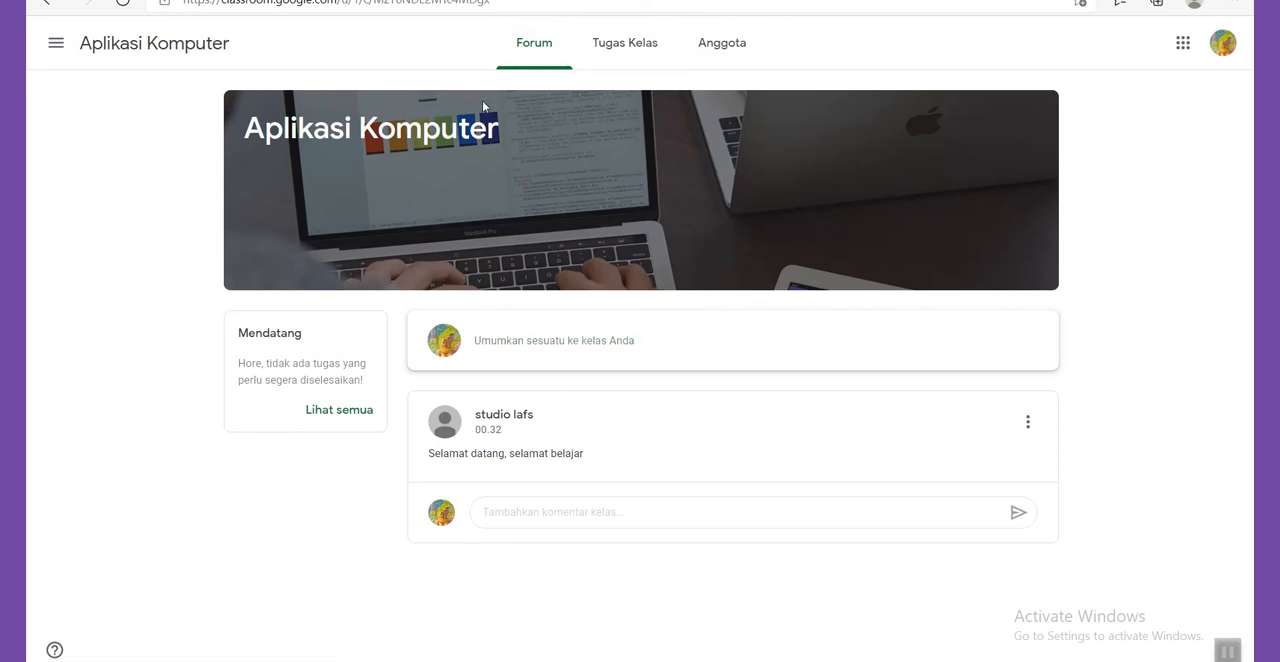
Examine the class's Tugas Kelas and Anggota sections from the student's side.
left_click(596, 46)
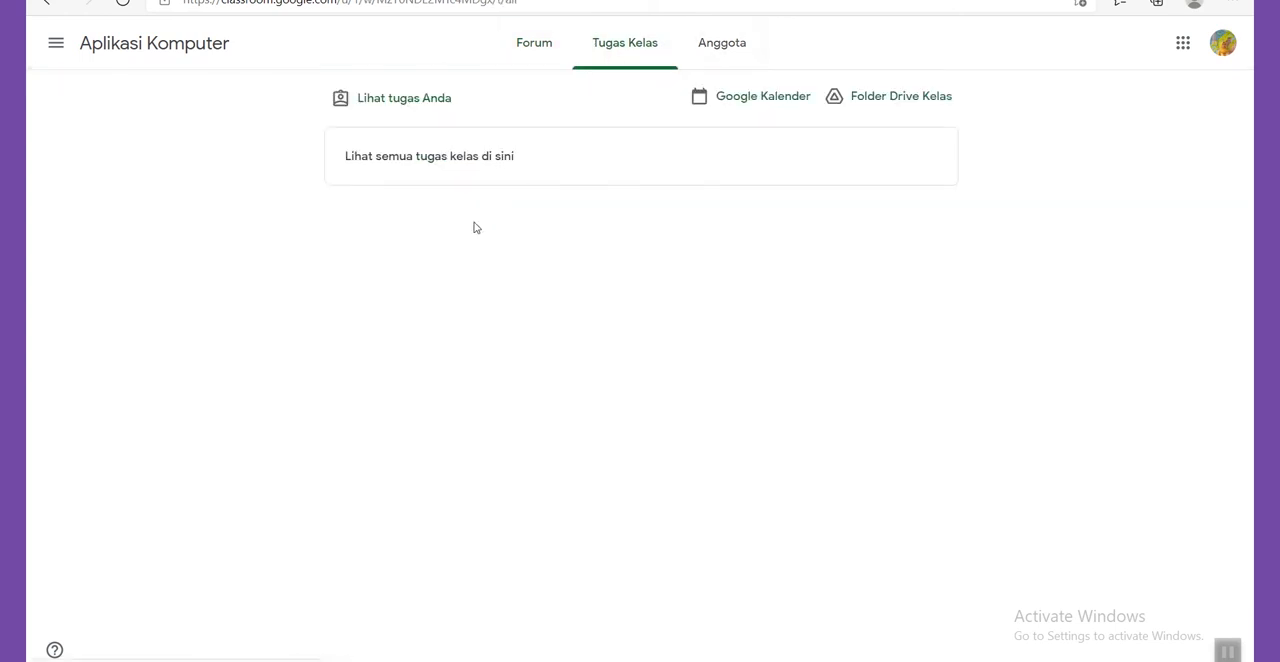
left_click(724, 62)
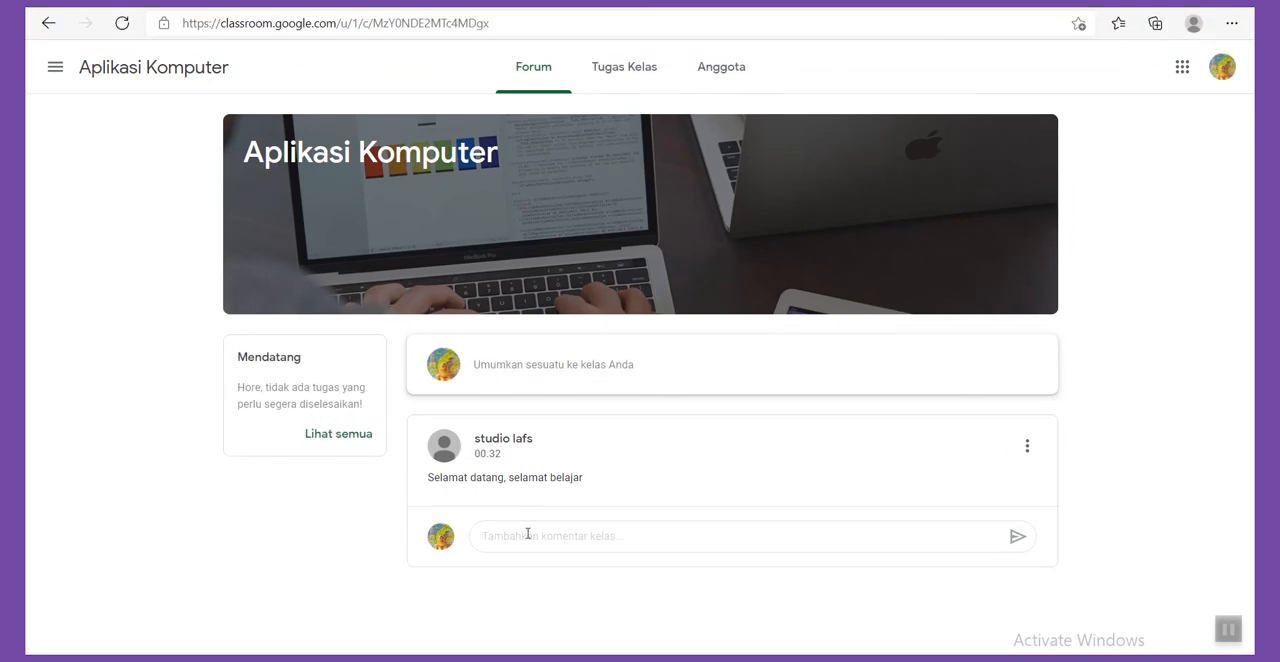
Comment on the welcome announcement as the student with an @ tag of the teacher's name and "semangat!", and check the comment's options without deleting it.
left_click(528, 534)
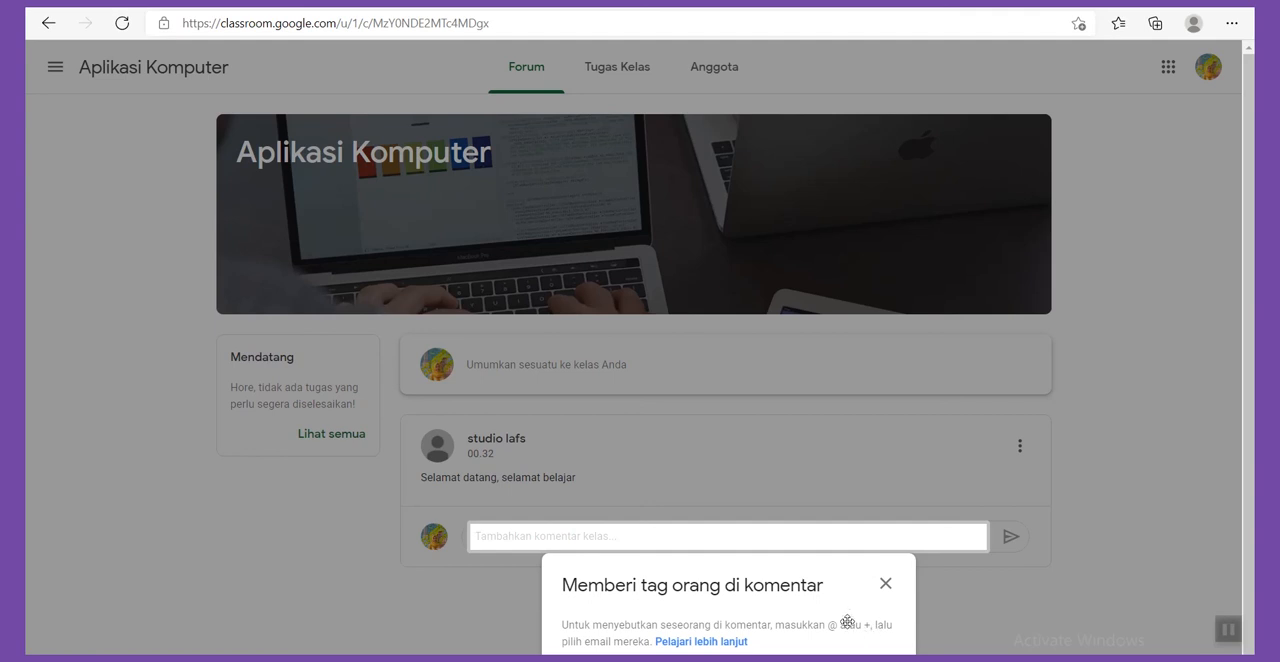
left_click(885, 583)
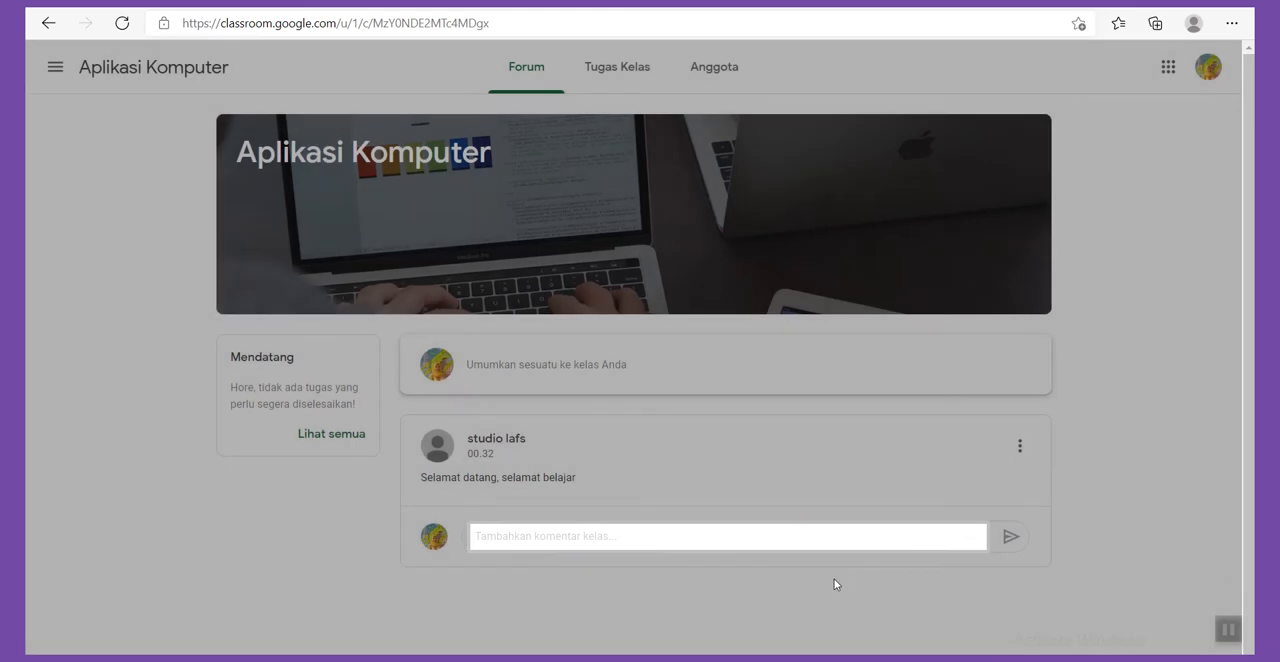
left_click(646, 536)
type("@")
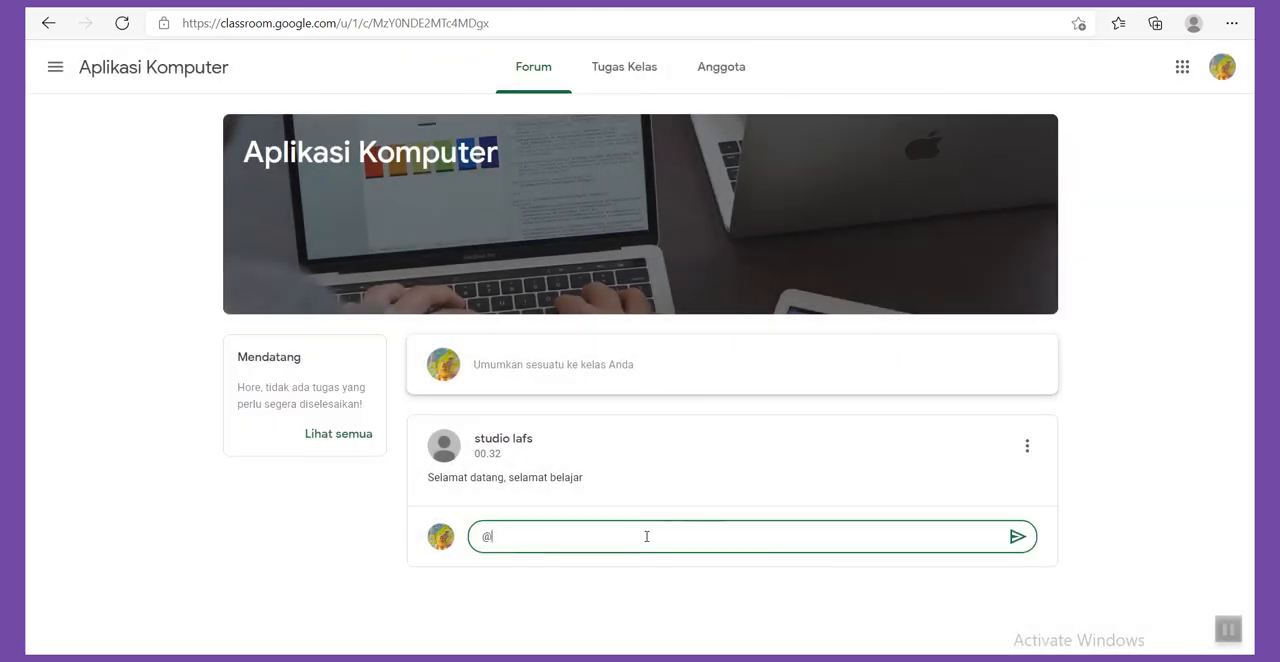
type("studio lafs semangat!")
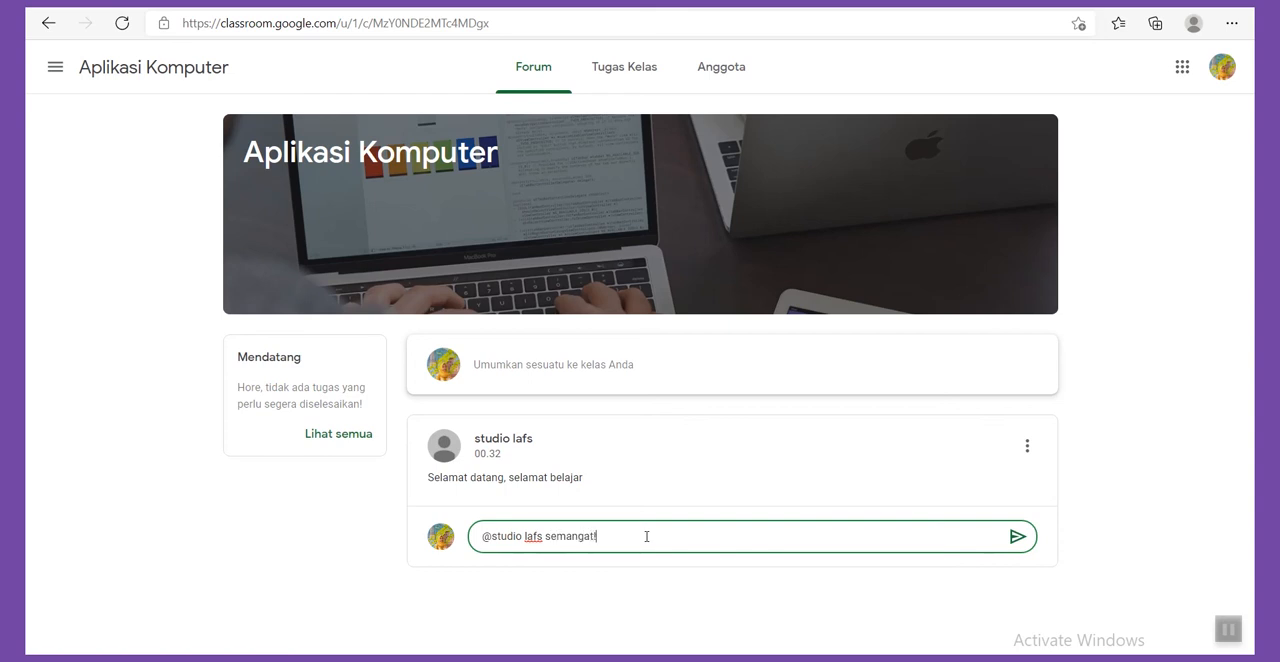
key("Return")
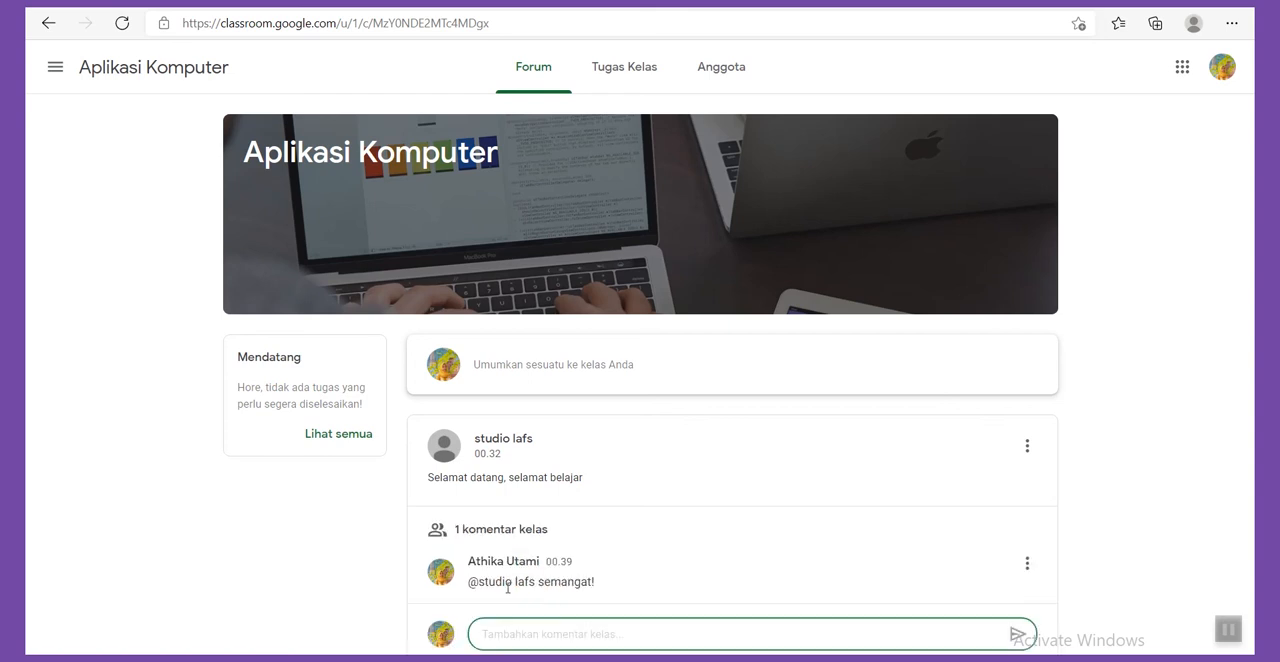
left_click(1027, 565)
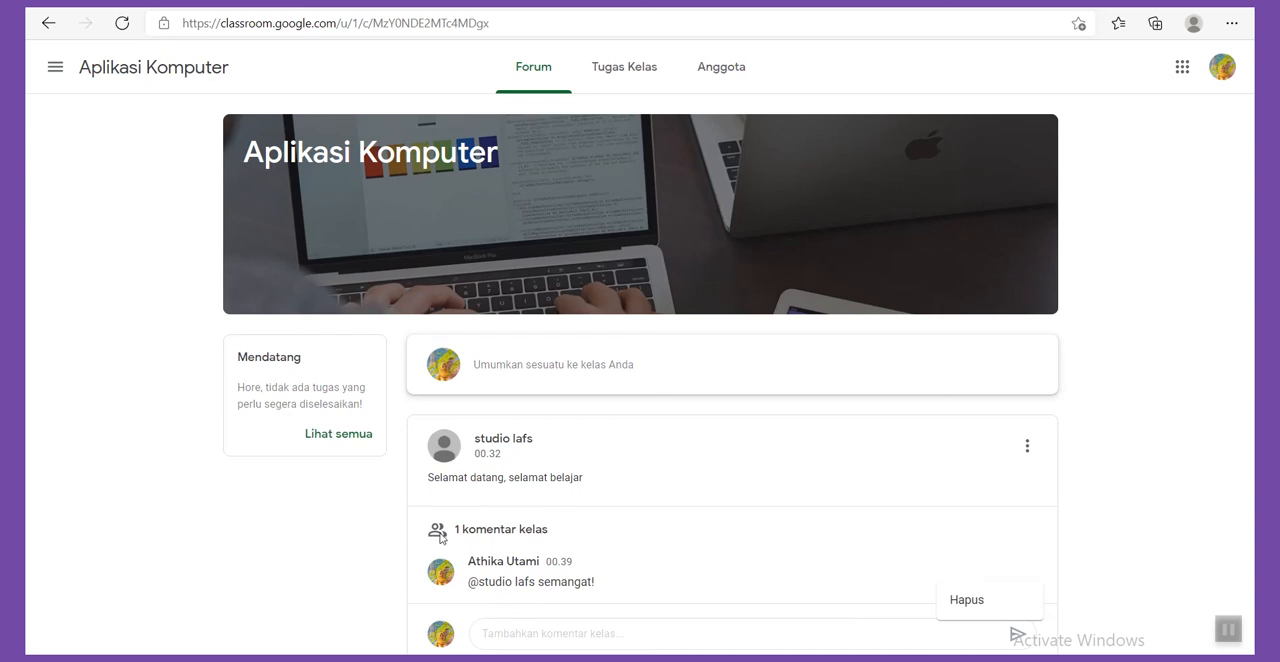
left_click(1087, 487)
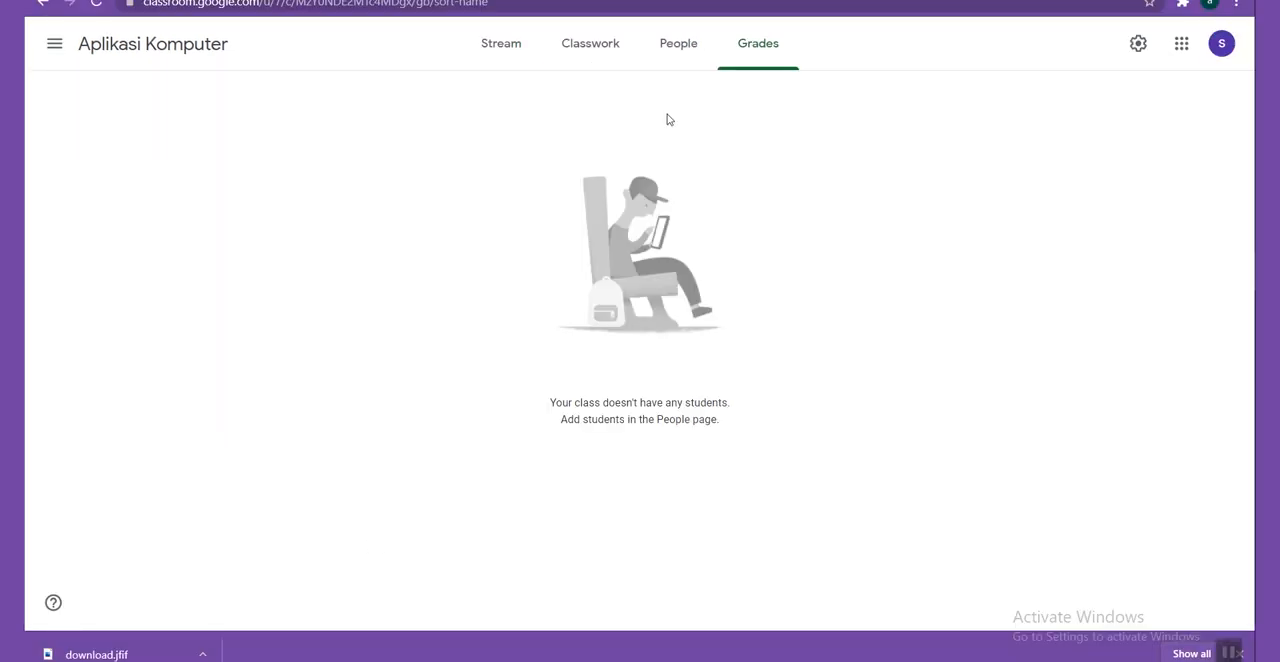
Switch to the teacher's Chrome window and open the class's Classwork section.
left_click(582, 58)
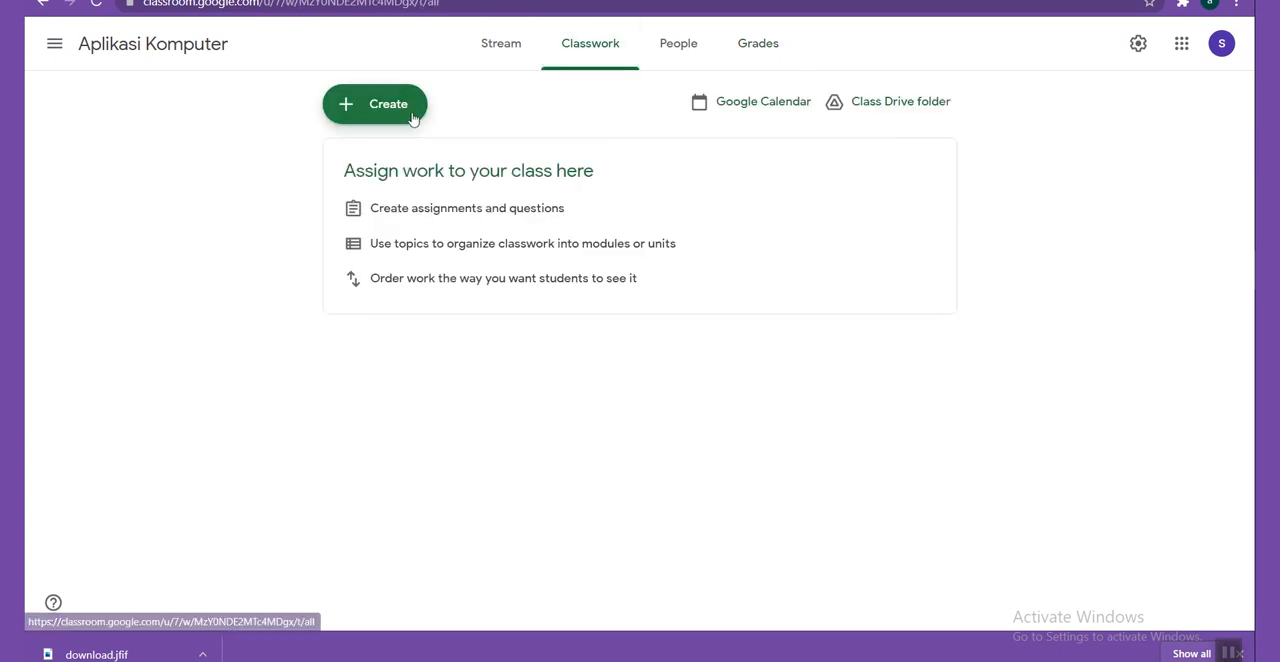